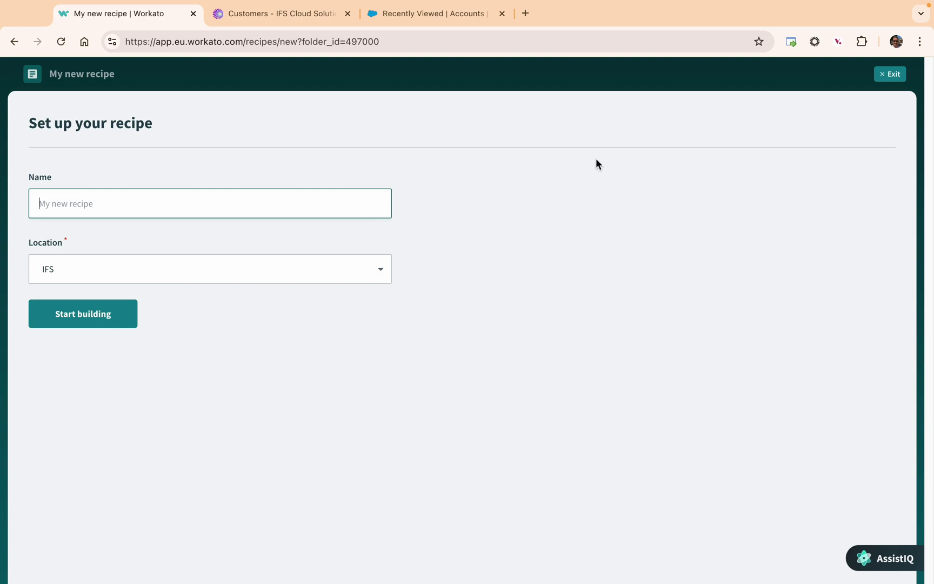
Name the new recipe "Sync SFDC account into IFS customer" and start building it in the IFS location.
type("SFDC")
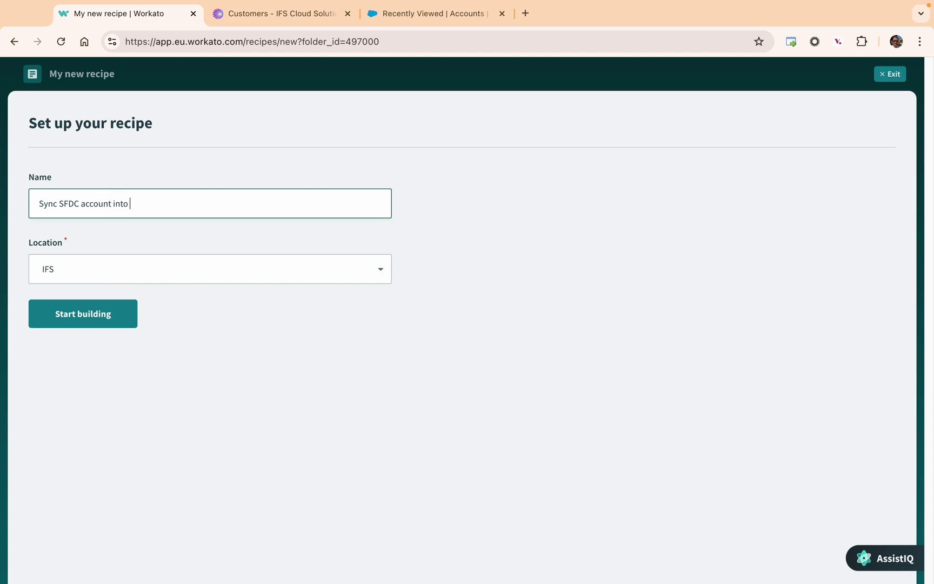
type(" account into IFS customer")
left_click(132, 316)
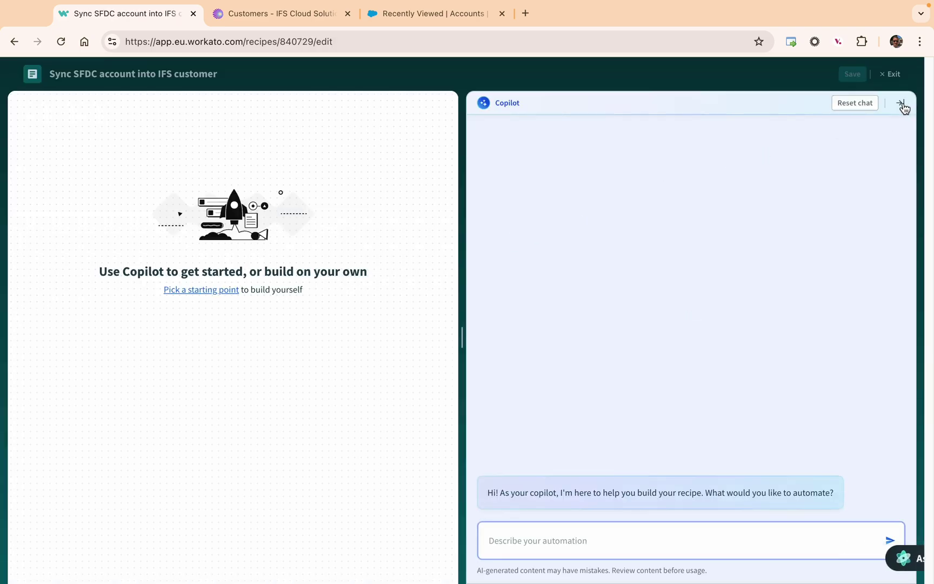
Collapse the Copilot assistant and choose a trigger from an app as the recipe's starting point.
left_click(901, 104)
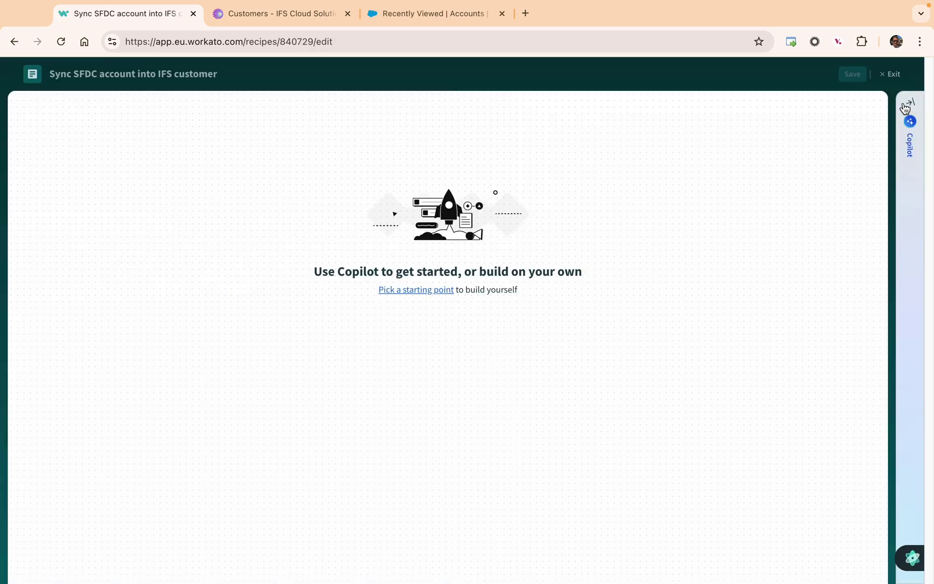
left_click(412, 290)
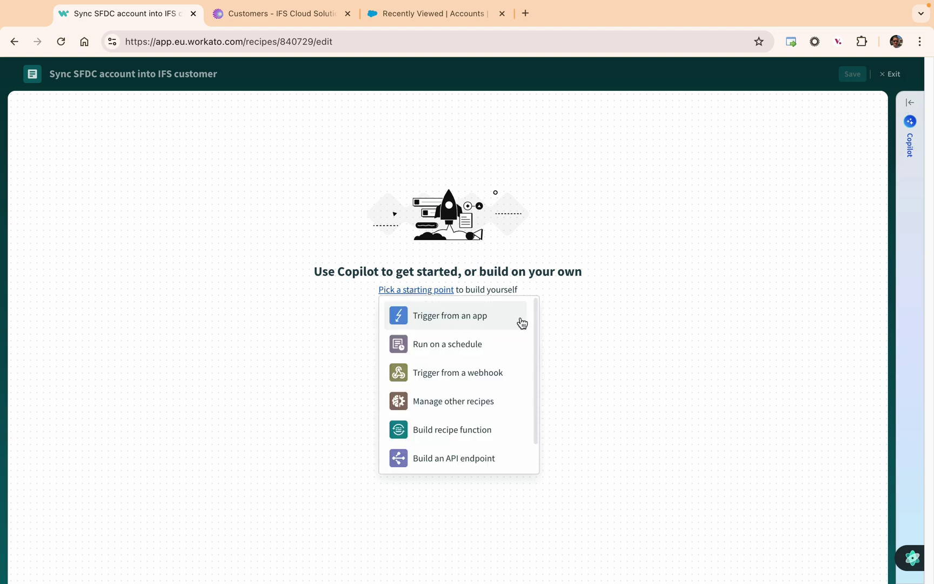
left_click(468, 322)
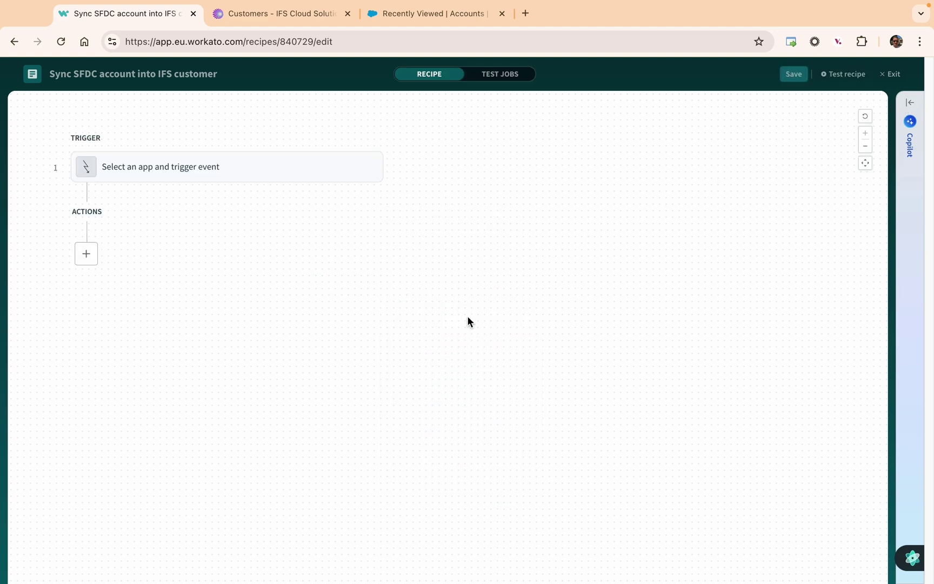
Set the trigger to Salesforce's non-real-time, non-batch New/updated record event, using the Demo Salesforce account connection.
left_click(326, 178)
type("salesf")
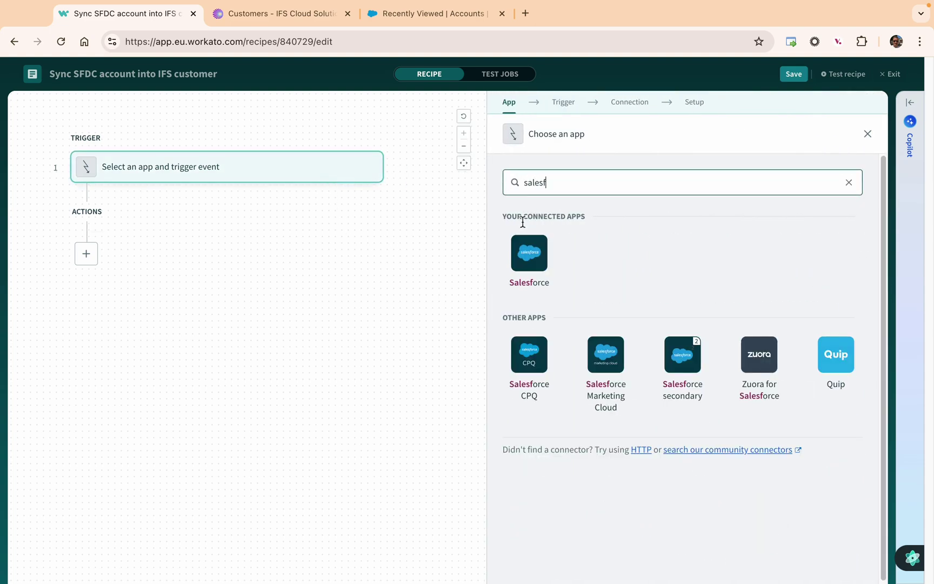
left_click(529, 255)
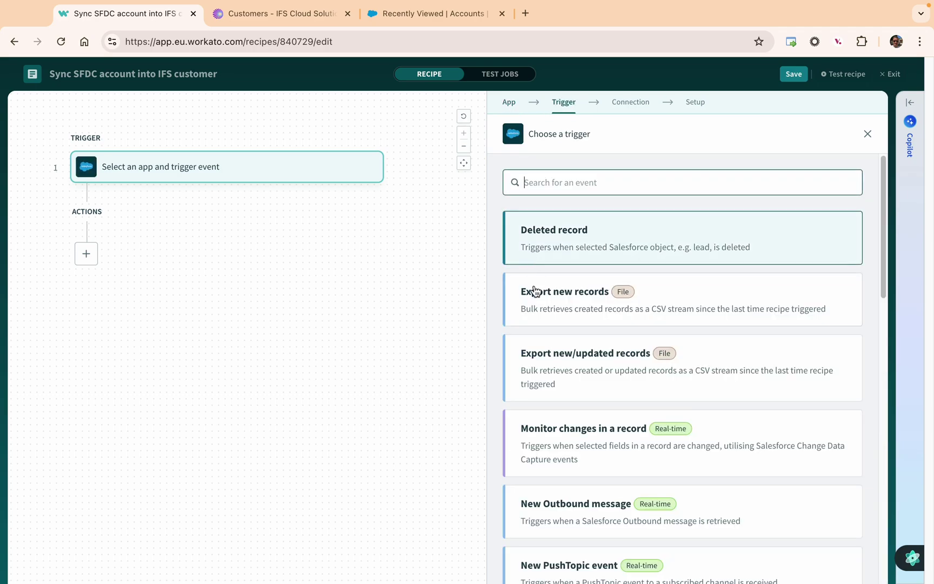
scroll(542, 316, "down", 5)
scroll(542, 317, "down", 4)
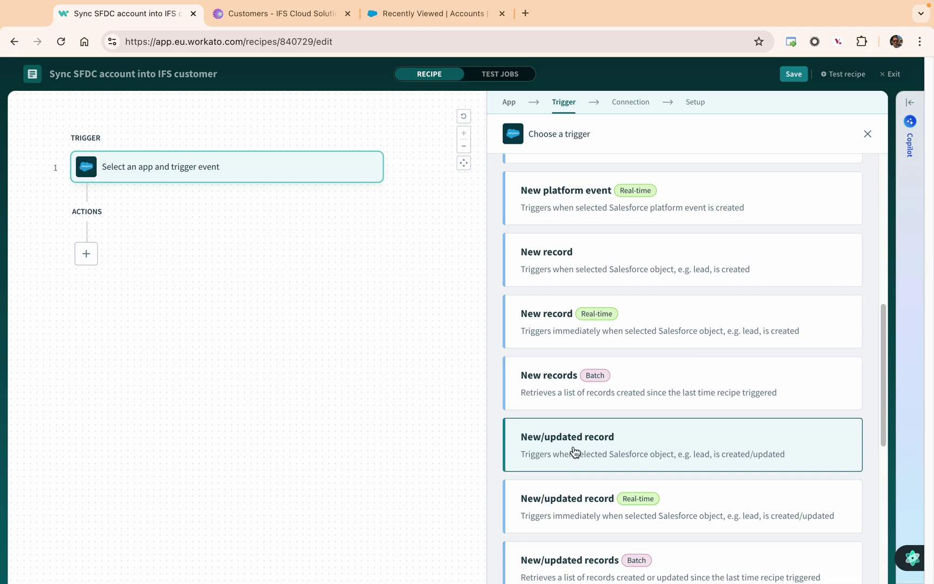
left_click(573, 452)
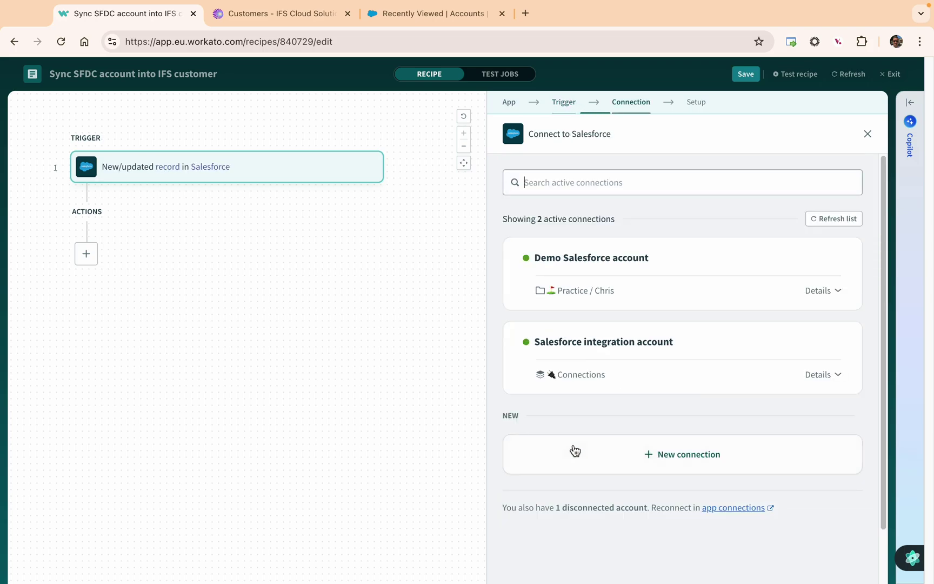
left_click(582, 262)
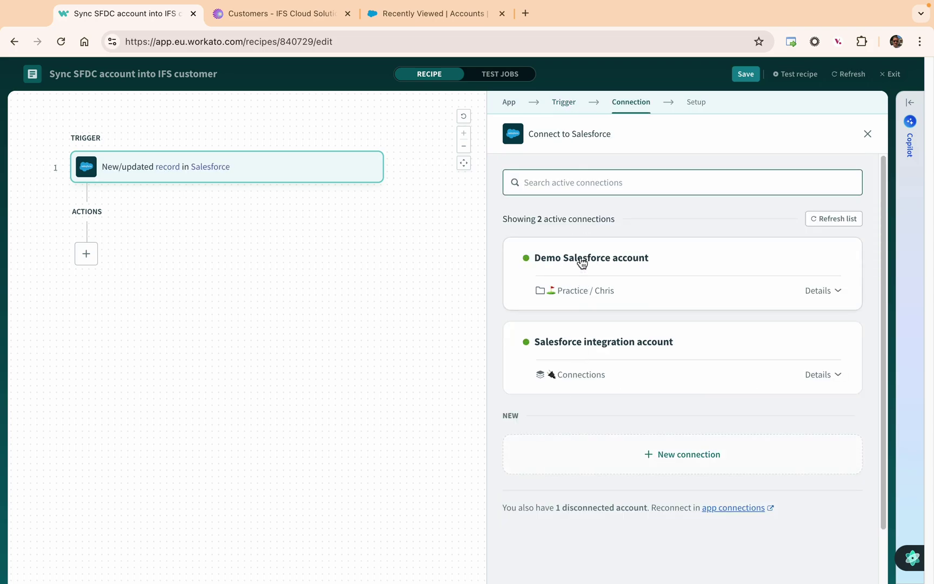
Set the trigger's object to Account and have it pick up events from Beginning of time.
left_click(562, 335)
type("acc")
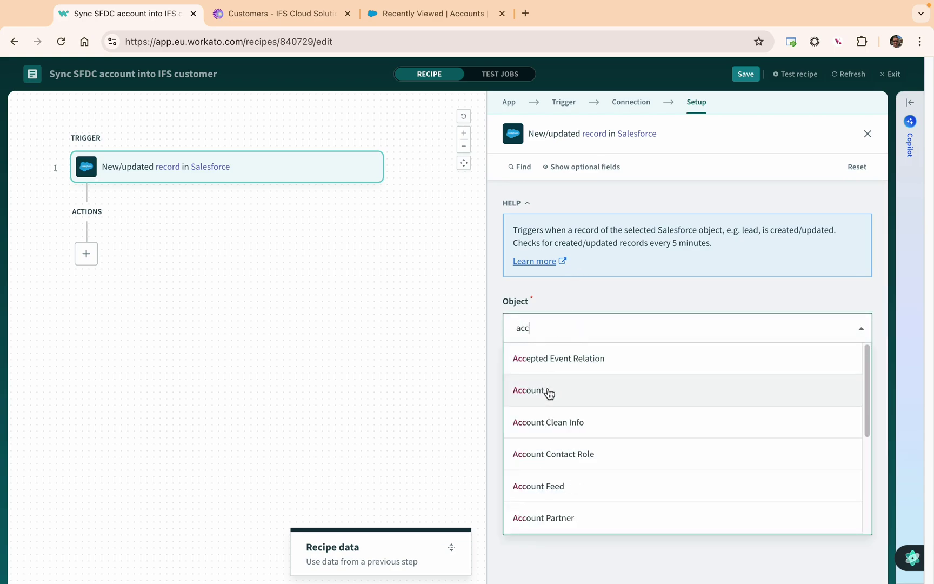
left_click(550, 398)
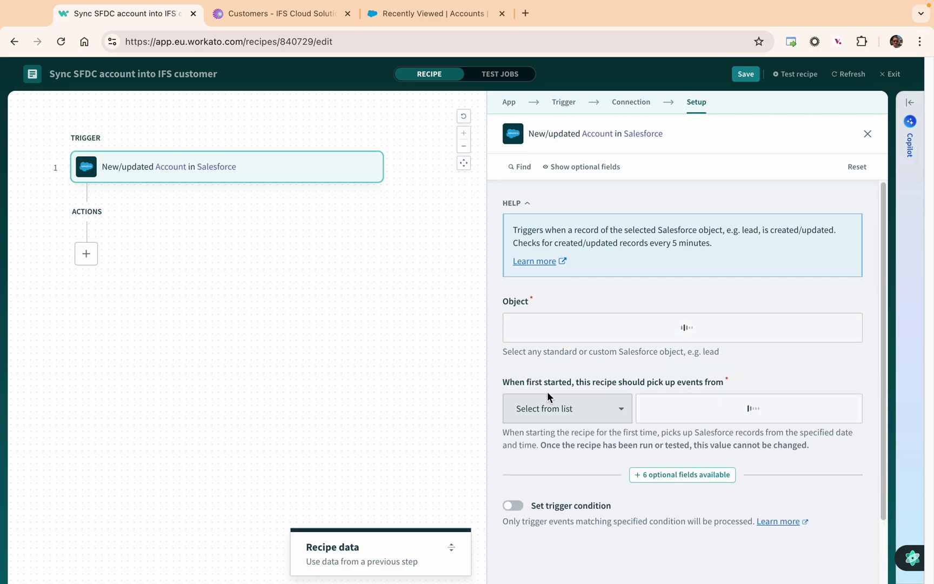
scroll(499, 383, "down", 3)
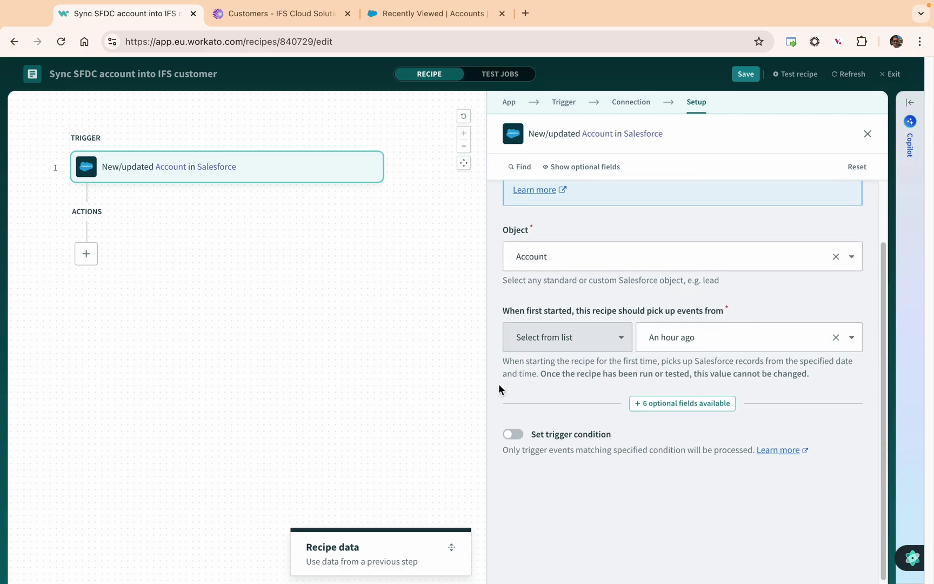
left_click(676, 338)
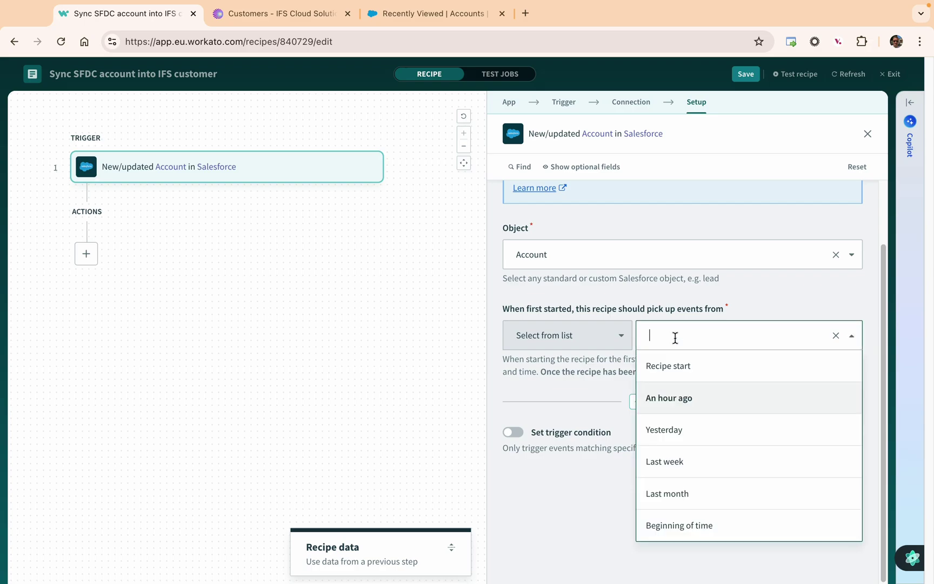
left_click(674, 531)
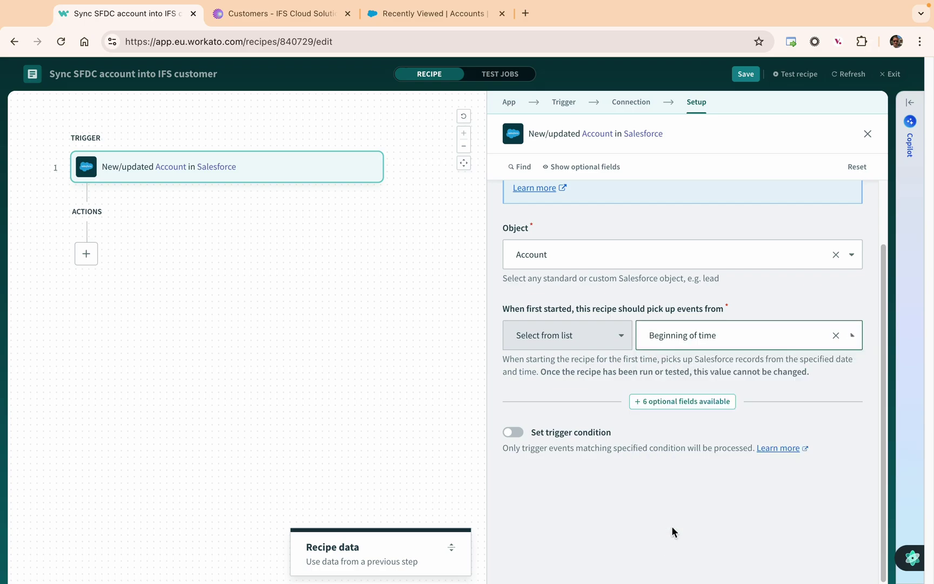
left_click(273, 322)
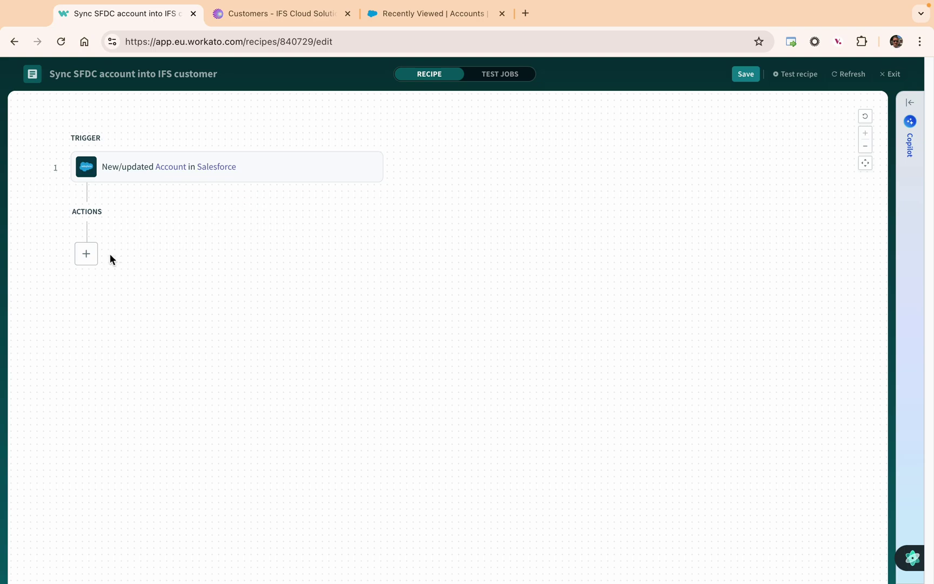
Add an IFS Search records batch action after the trigger, using the Demo IFS account connection.
left_click(92, 260)
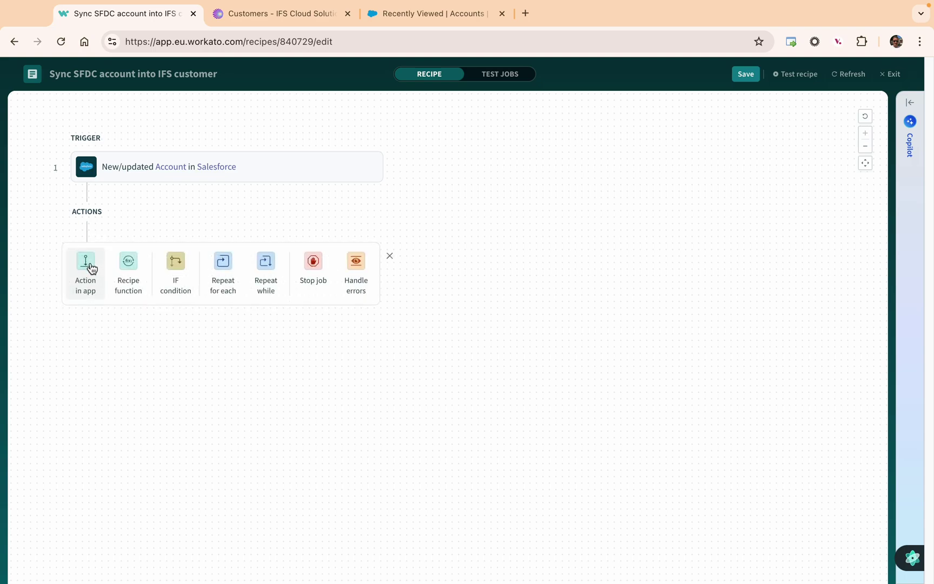
left_click(87, 268)
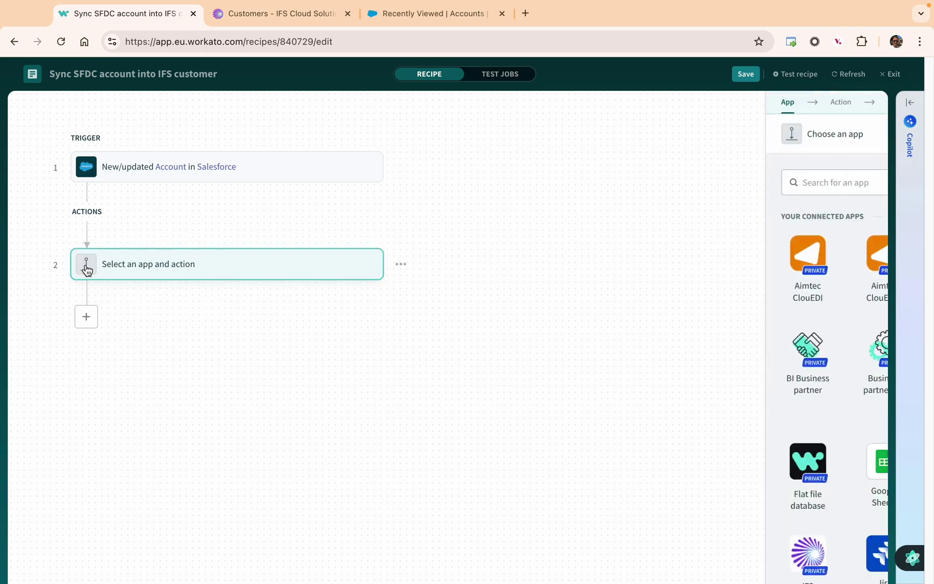
type("ifs")
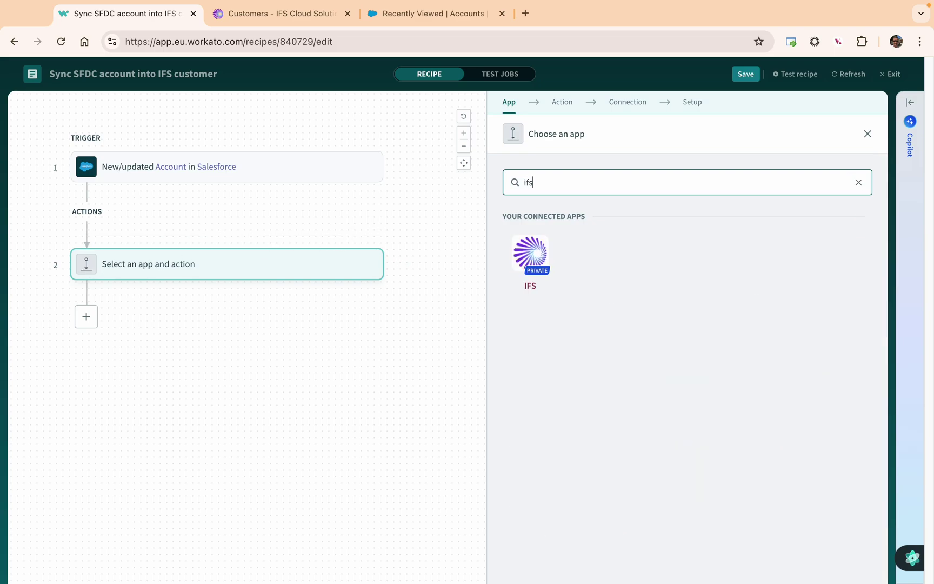
left_click(530, 253)
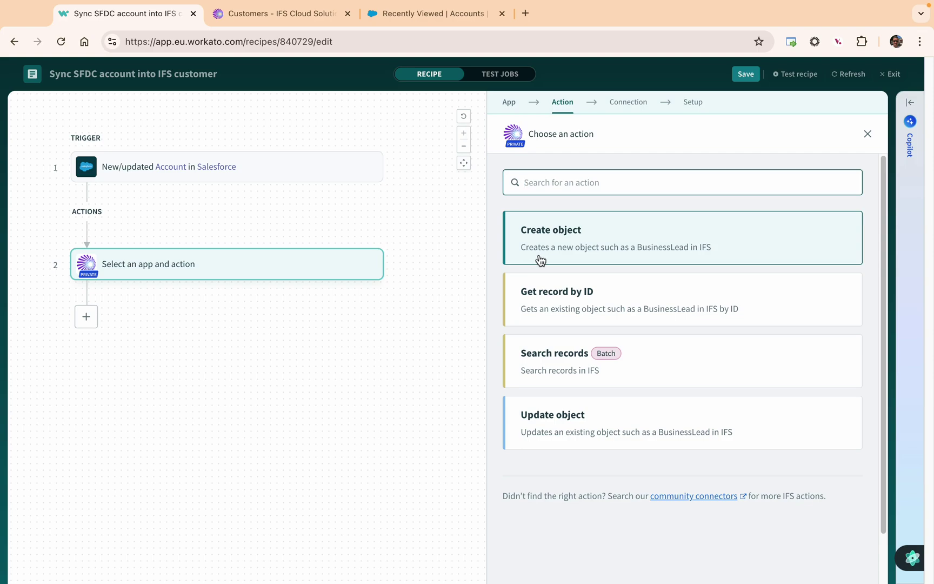
left_click(570, 367)
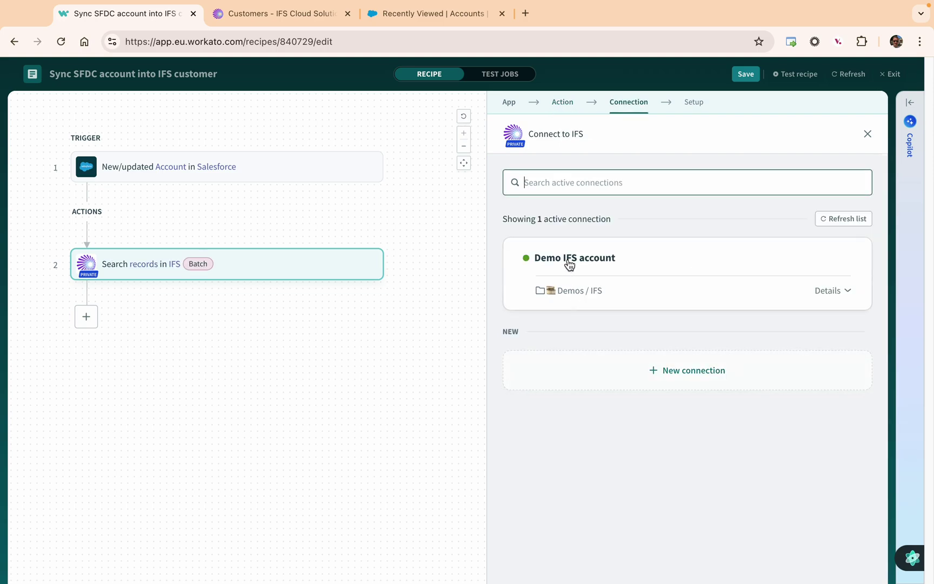
left_click(569, 260)
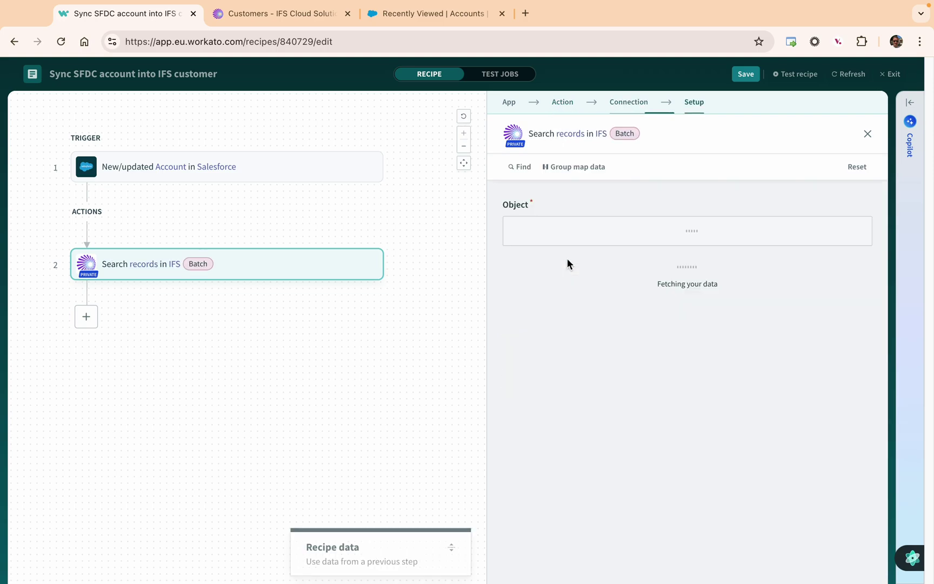
Set the search object to Customer and map the trigger's Account ID datapill to the Salesforce account ID field.
left_click(553, 234)
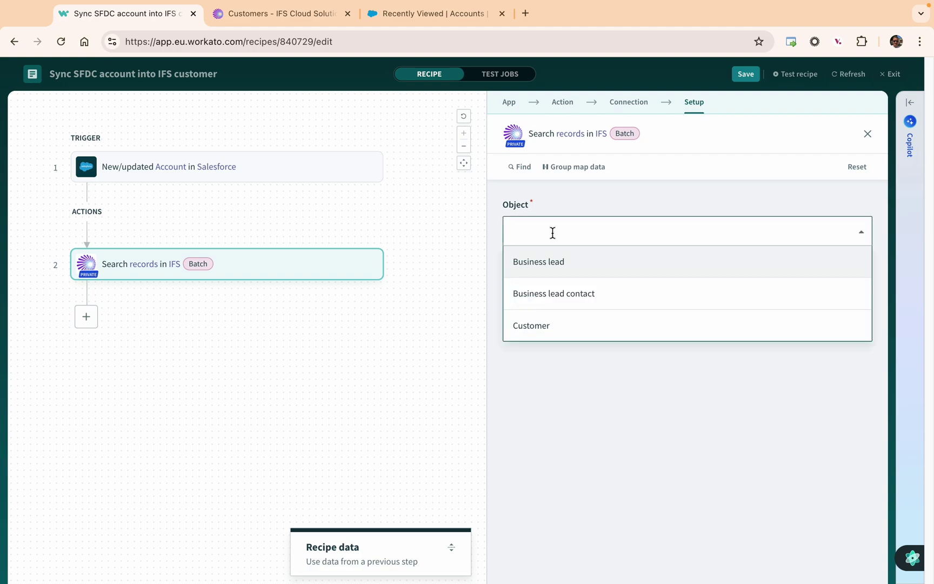
left_click(559, 326)
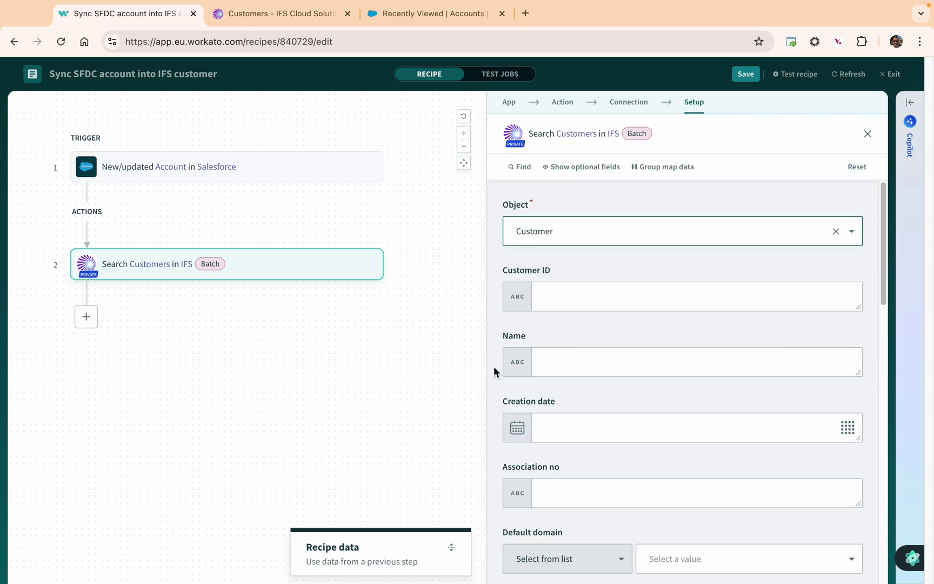
scroll(493, 365, "down", 3)
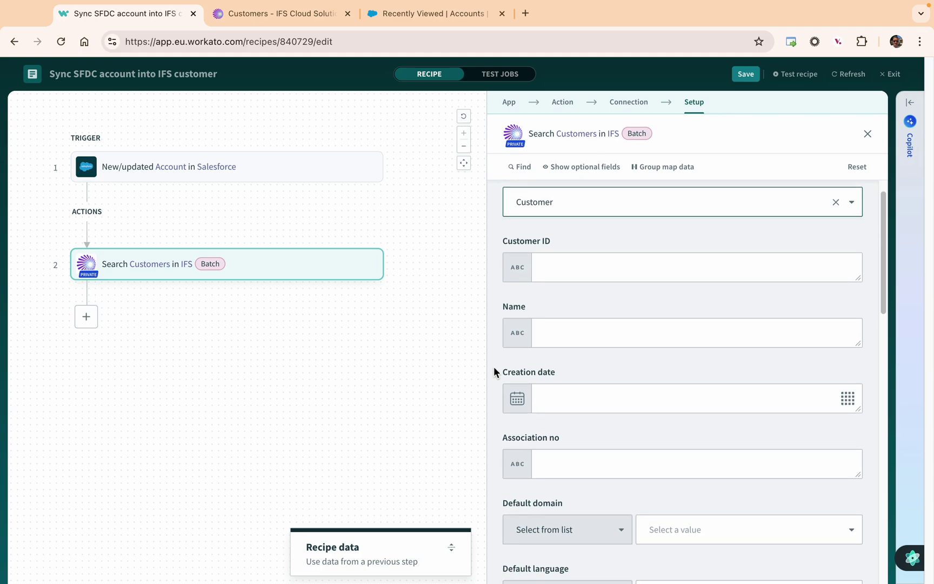
scroll(494, 366, "down", 9)
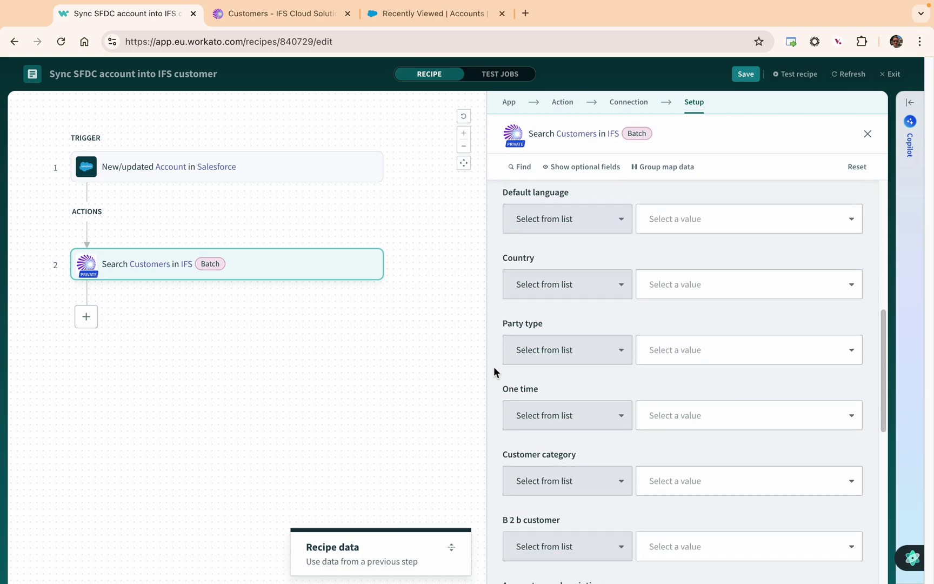
scroll(493, 366, "down", 10)
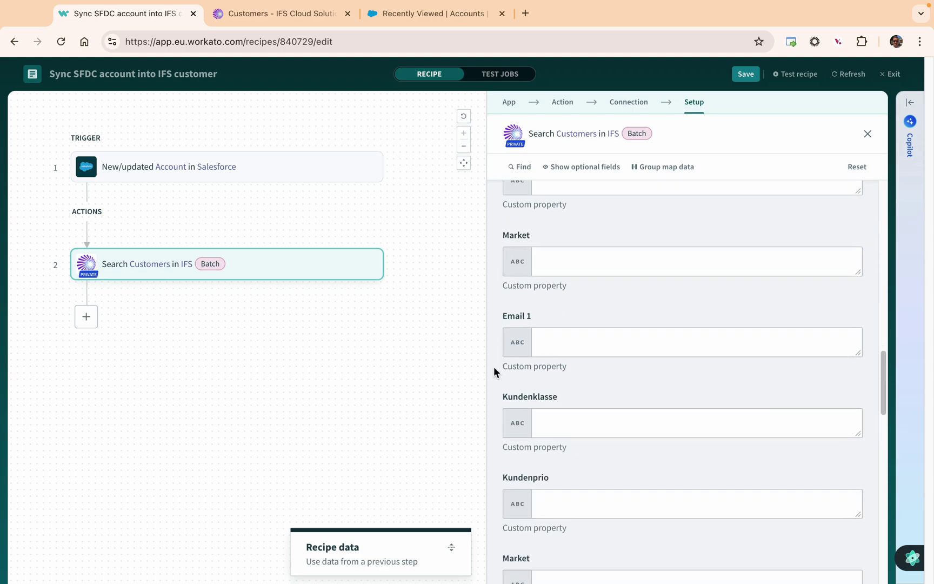
scroll(494, 365, "down", 5)
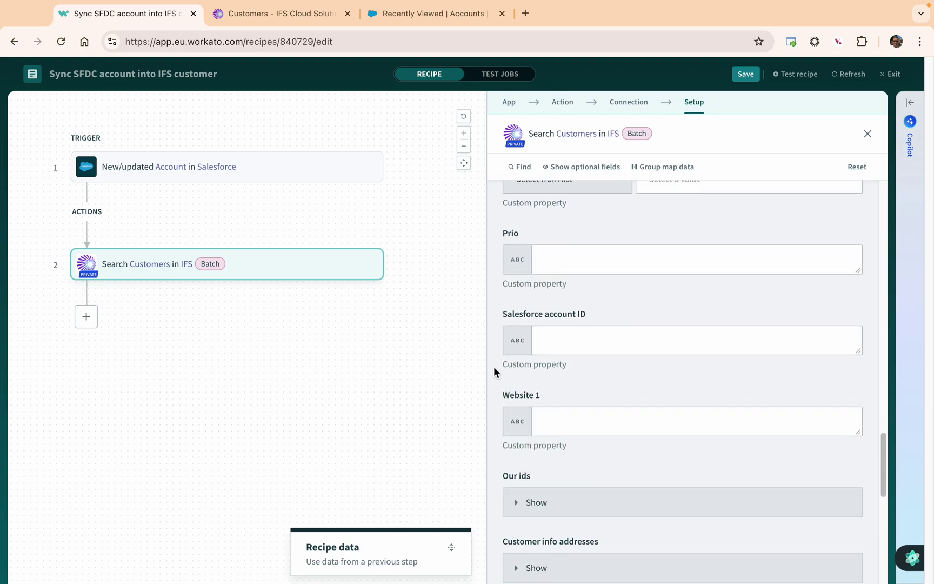
left_click(557, 342)
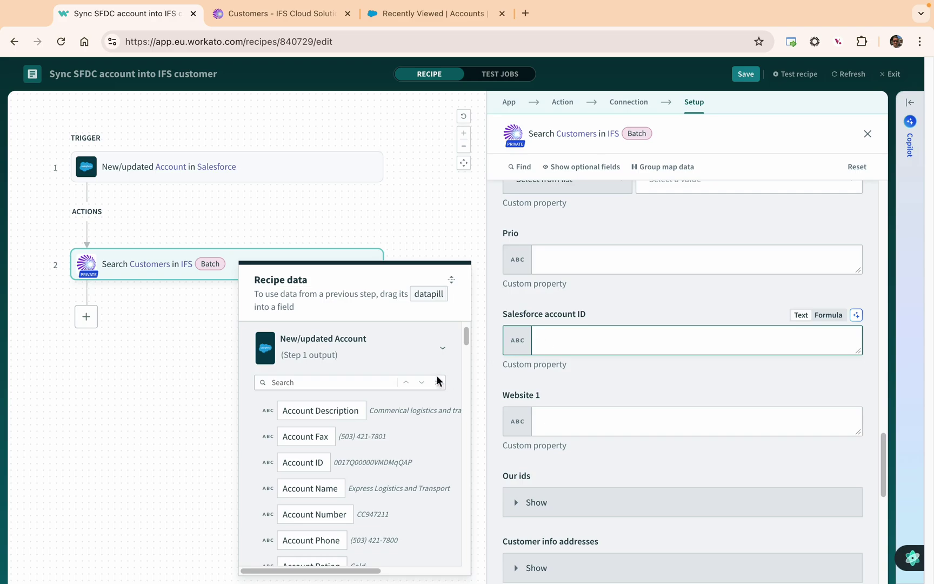
left_click_drag(303, 462, 580, 337)
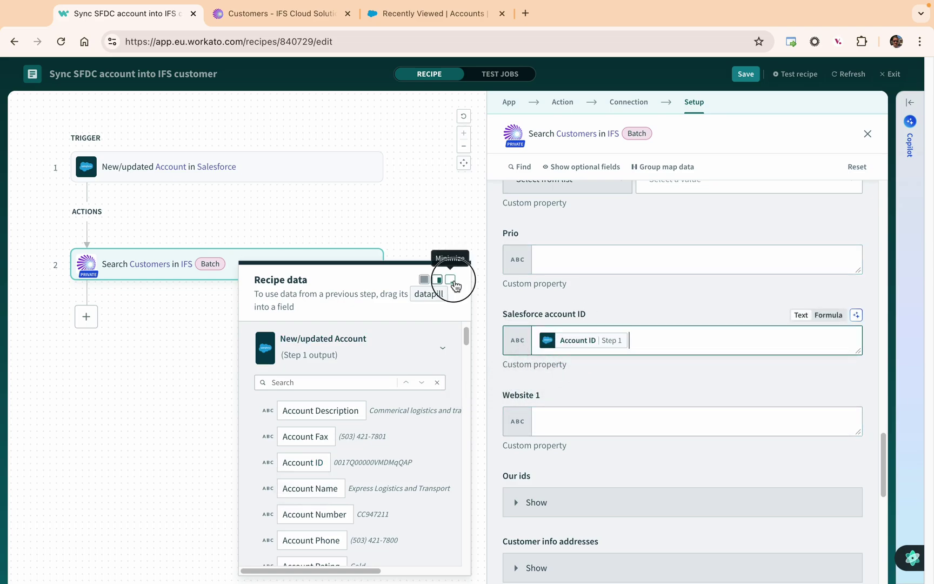
left_click(453, 282)
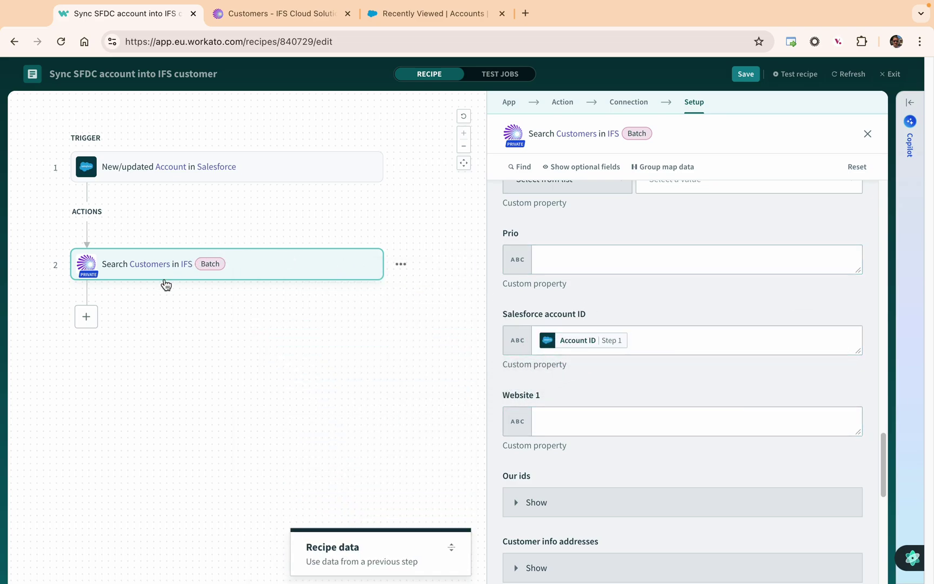
Add an IF condition after the customer search, with the search results' List size datapill as its data field.
left_click(90, 319)
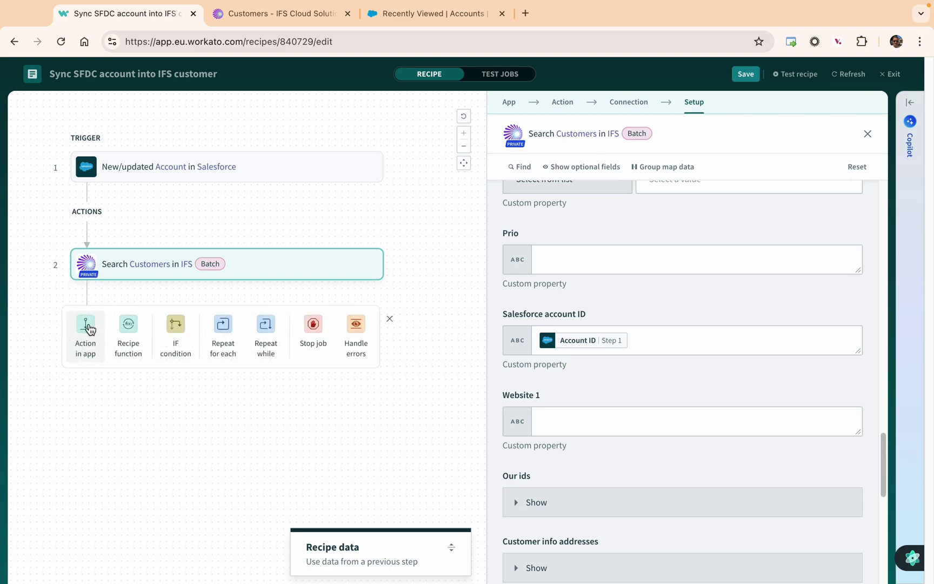
left_click(176, 333)
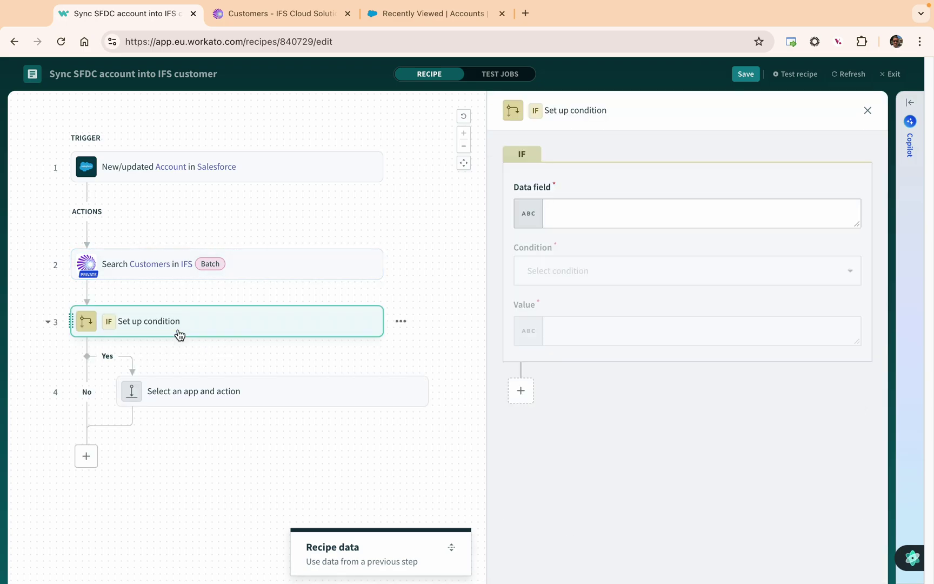
left_click(563, 213)
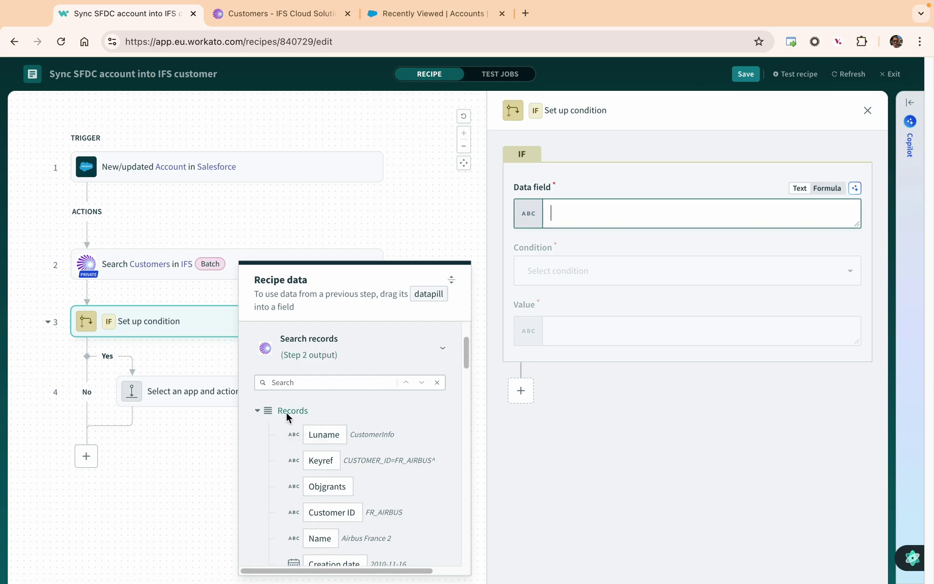
left_click(467, 357)
left_click_drag(468, 357, 474, 558)
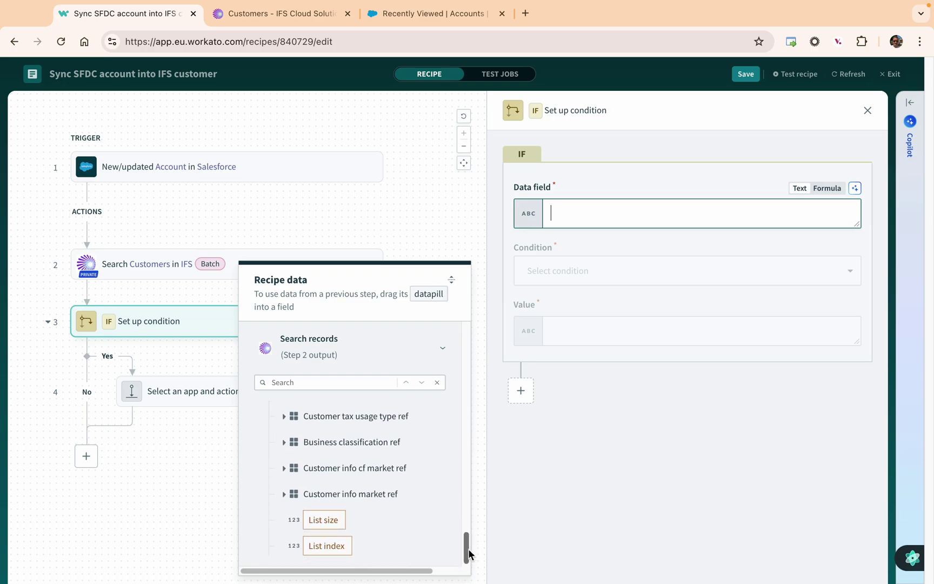
left_click(319, 522)
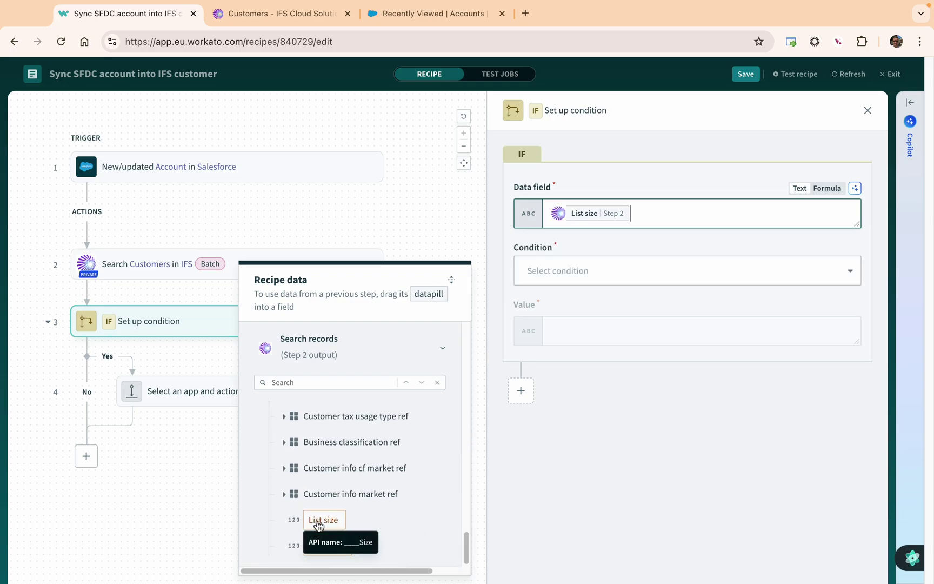
Set the IF condition's operator to equals and its value to 0, and close its setup.
left_click(555, 274)
left_click(554, 327)
left_click(565, 332)
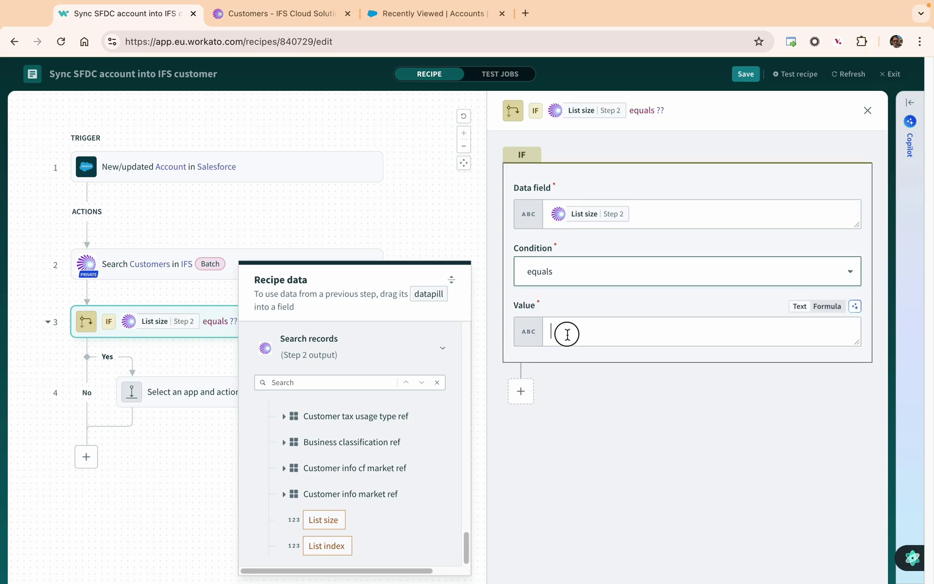
type("0")
left_click(434, 225)
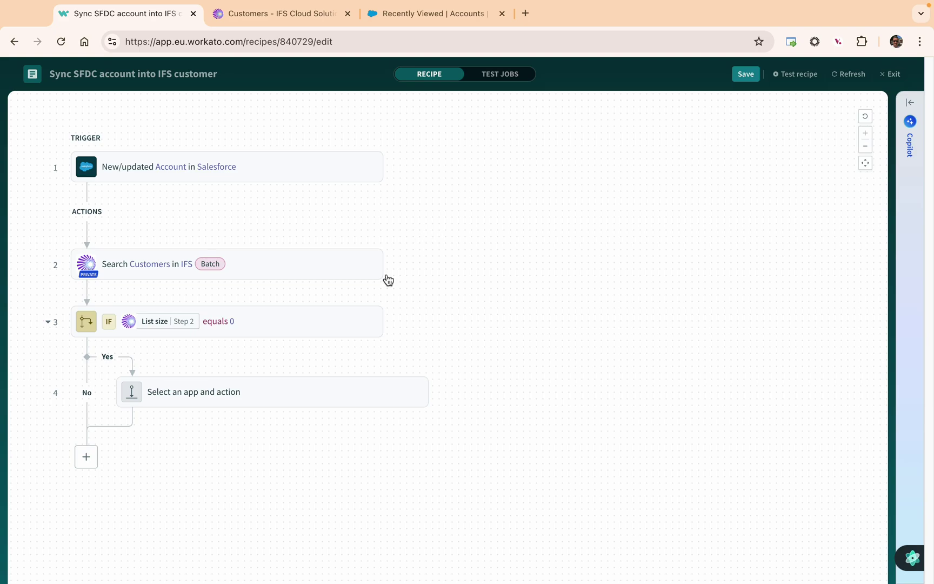
Add an IFS Create object action in the Yes branch, with Customer as the object.
left_click(361, 402)
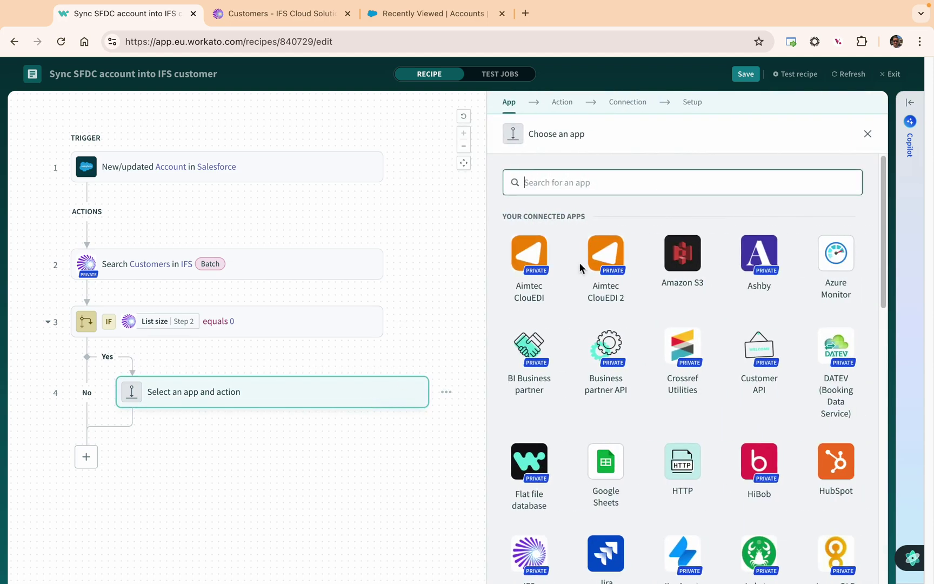
type("ifs")
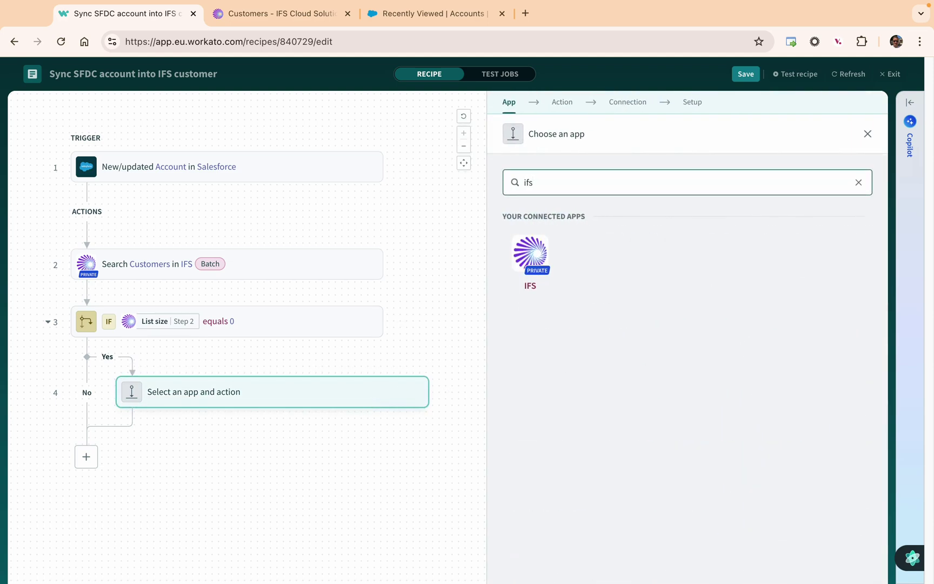
left_click(528, 264)
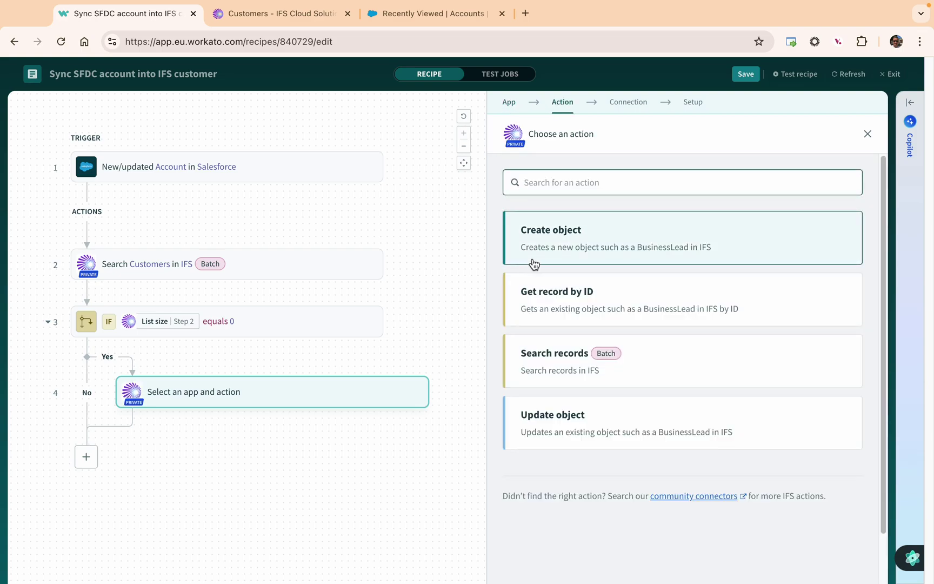
left_click(564, 240)
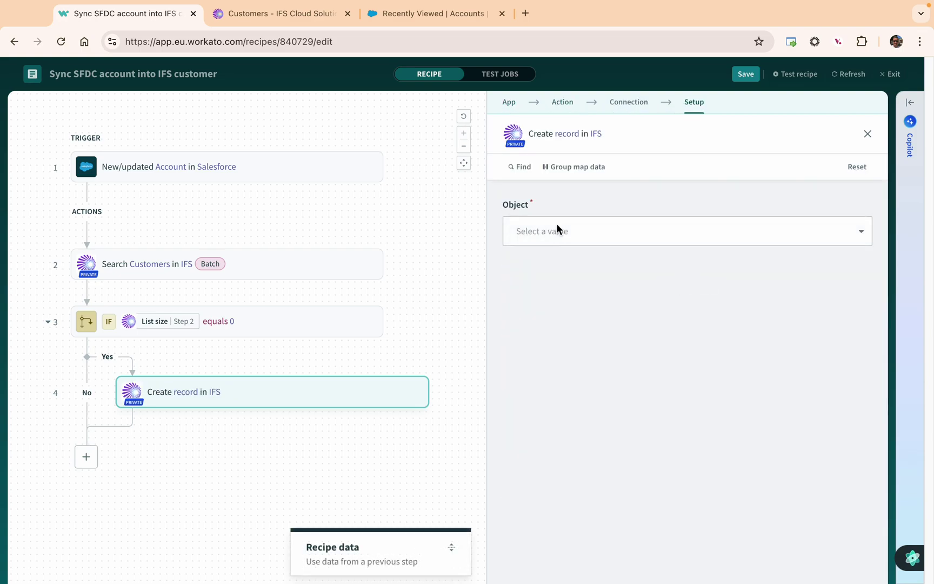
left_click(559, 229)
left_click(532, 326)
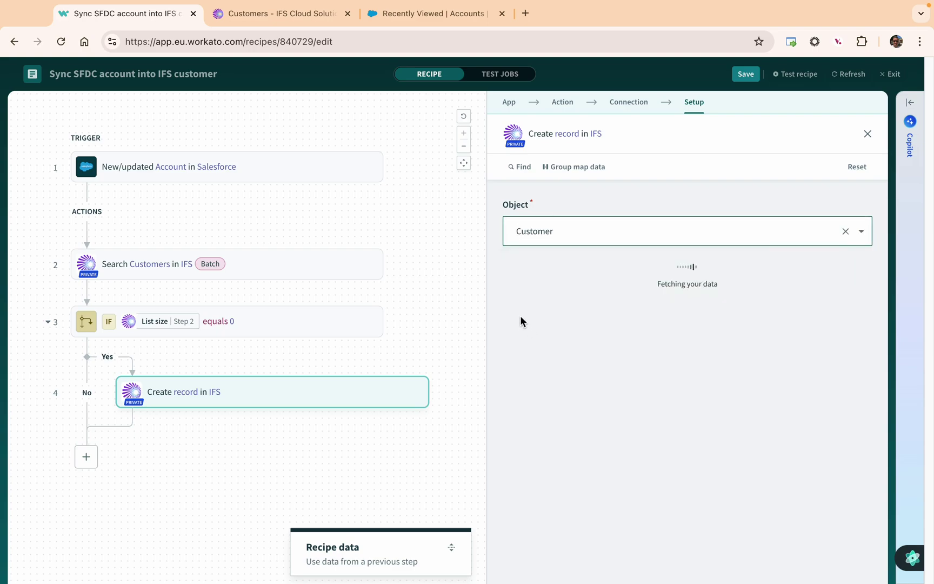
Map the Salesforce trigger's Account Name datapill to the new customer's Name field.
scroll(494, 321, "down", 3)
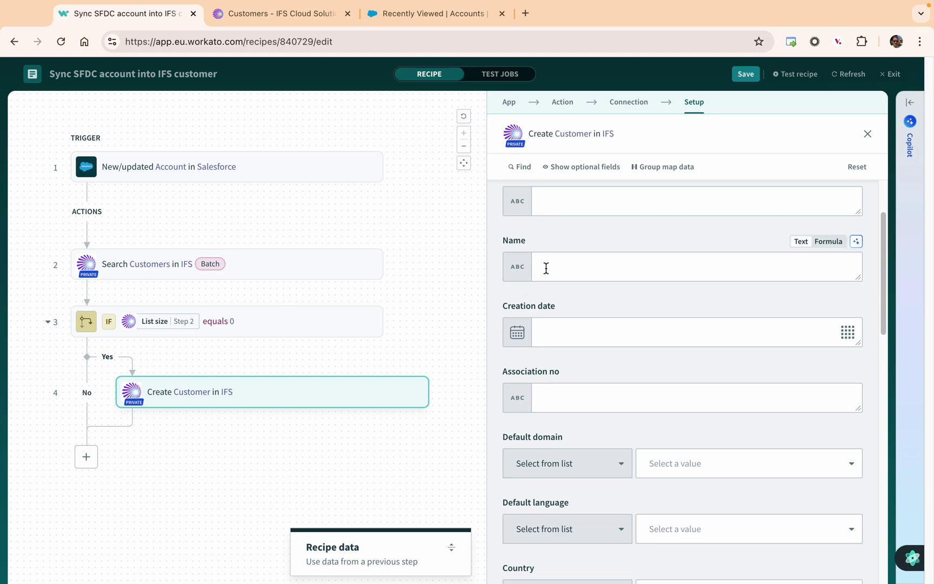
left_click(547, 268)
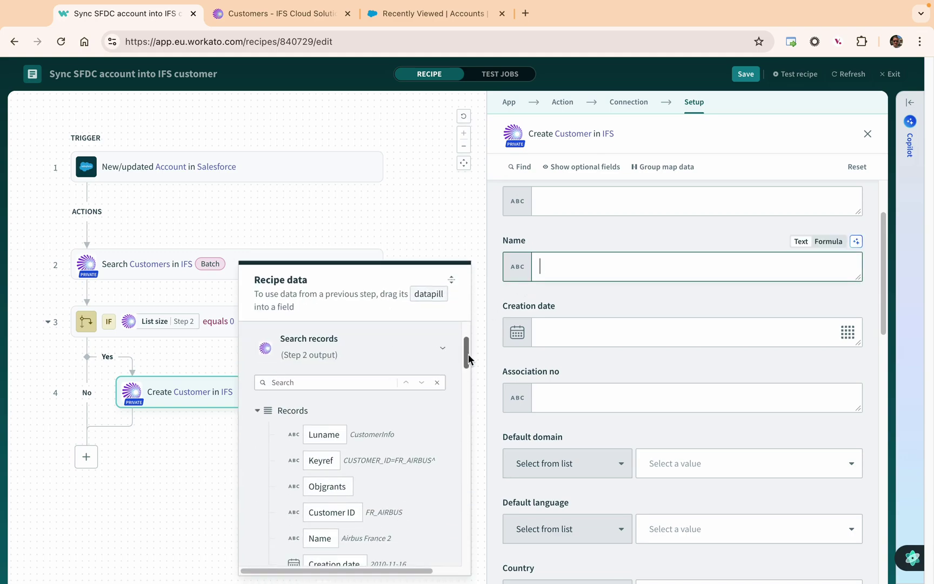
left_click_drag(468, 359, 470, 347)
left_click(442, 373)
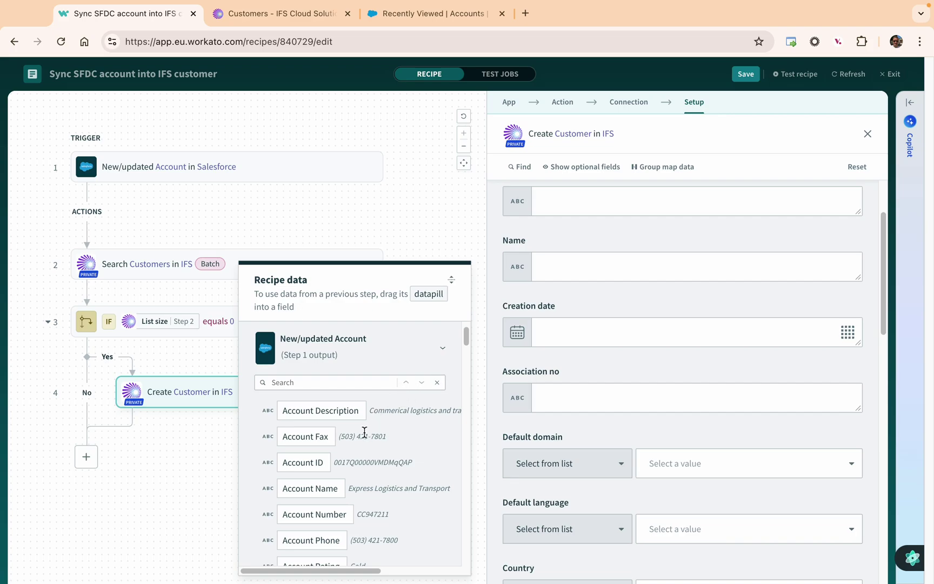
scroll(365, 432, "down", 1)
left_click_drag(305, 461, 561, 275)
Switch the Creation date field to formula mode and enter the formula now.
left_click(576, 329)
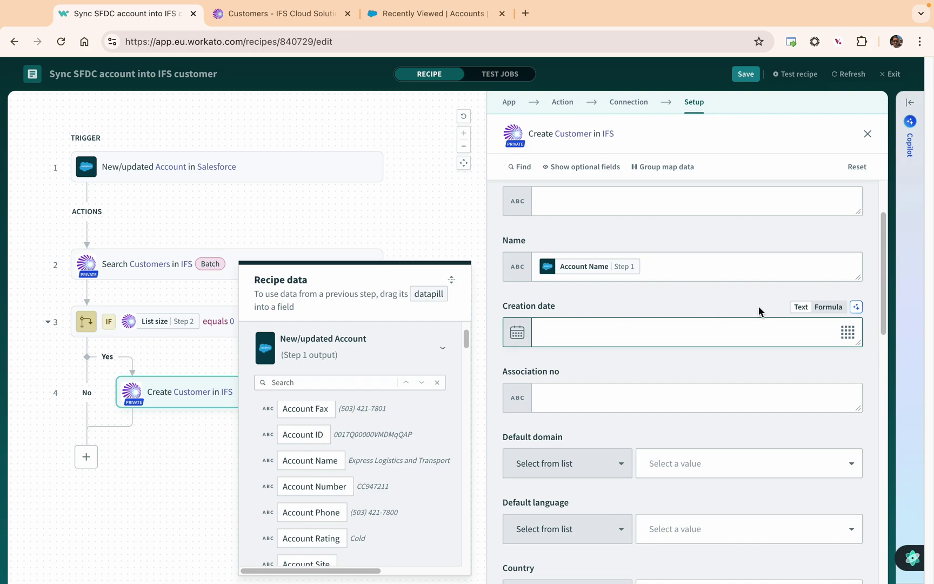
left_click(829, 307)
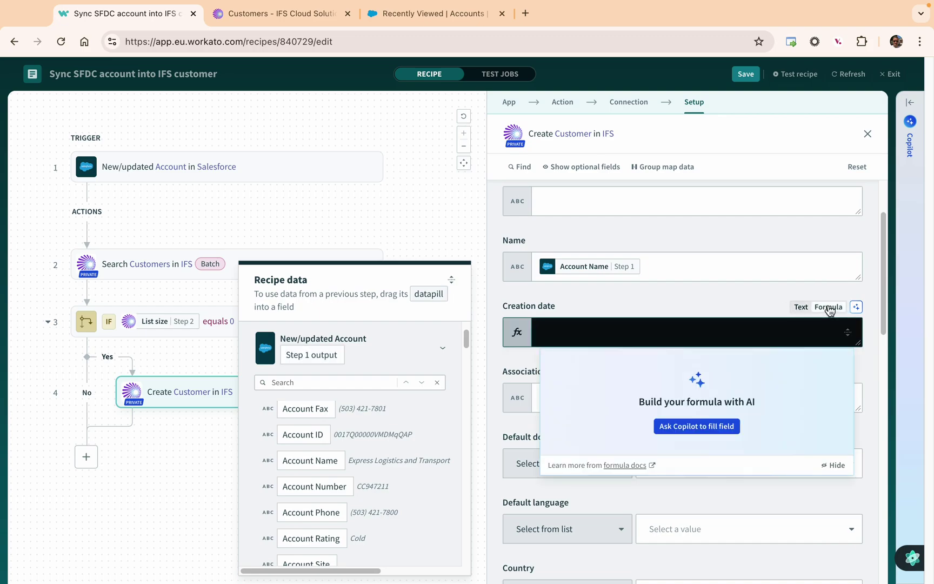
type("now")
left_click(698, 292)
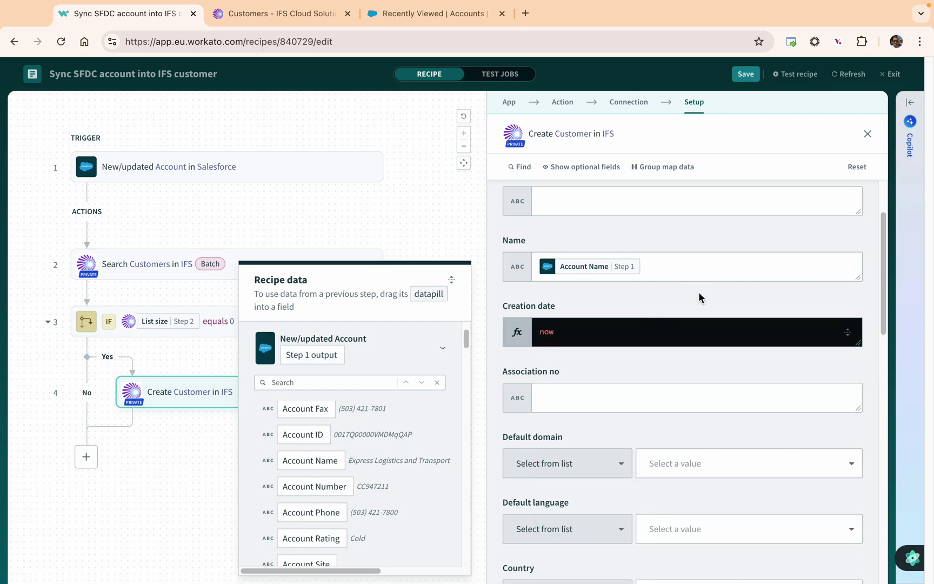
Map the trigger's Account Number datapill to the Association no field.
scroll(645, 313, "down", 2)
left_click(555, 337)
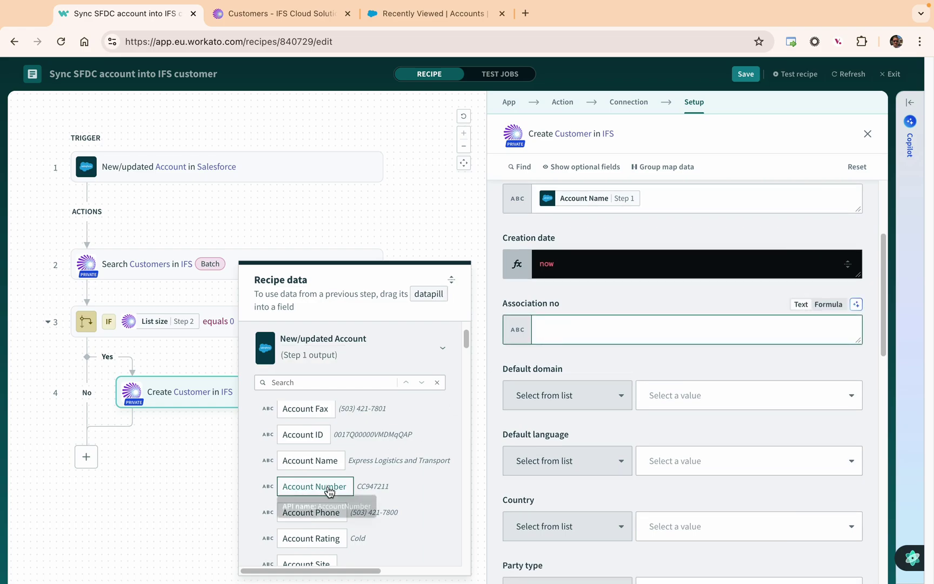
left_click_drag(324, 488, 569, 342)
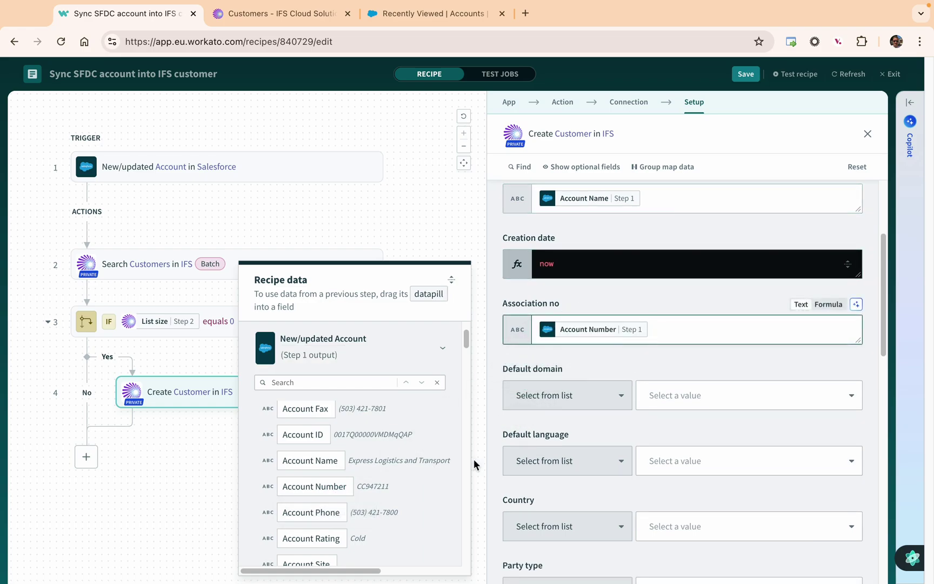
Set the new customer's Default domain to Yes and Default language to en.
scroll(584, 424, "down", 2)
left_click(683, 324)
left_click(665, 350)
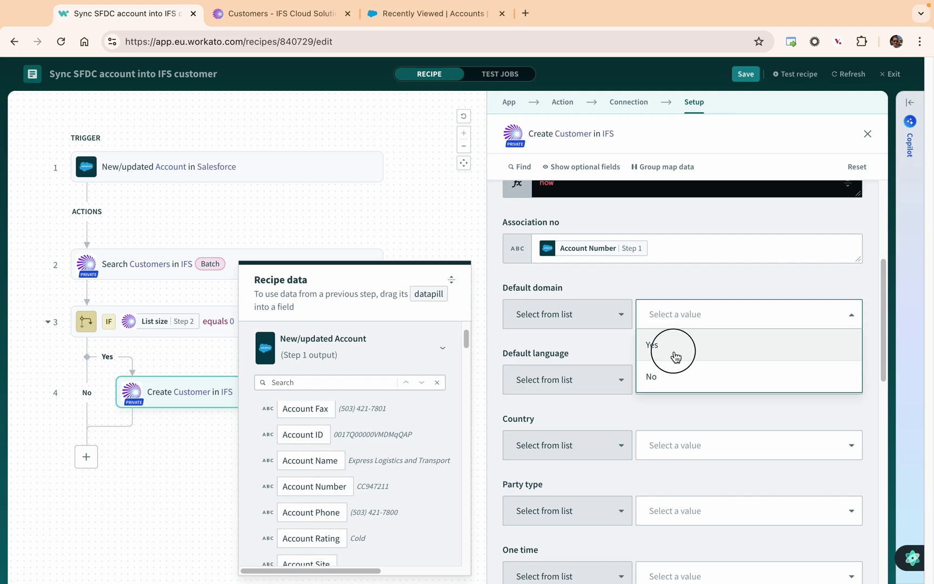
left_click(663, 385)
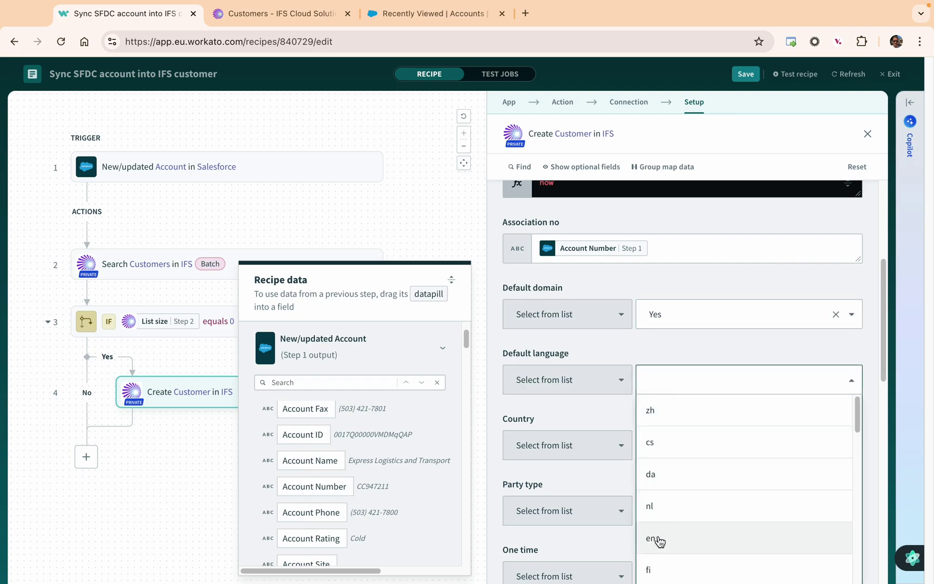
left_click(656, 538)
Set the new customer's Country to DE and Party type to Company.
scroll(653, 455, "down", 2)
left_click(662, 366)
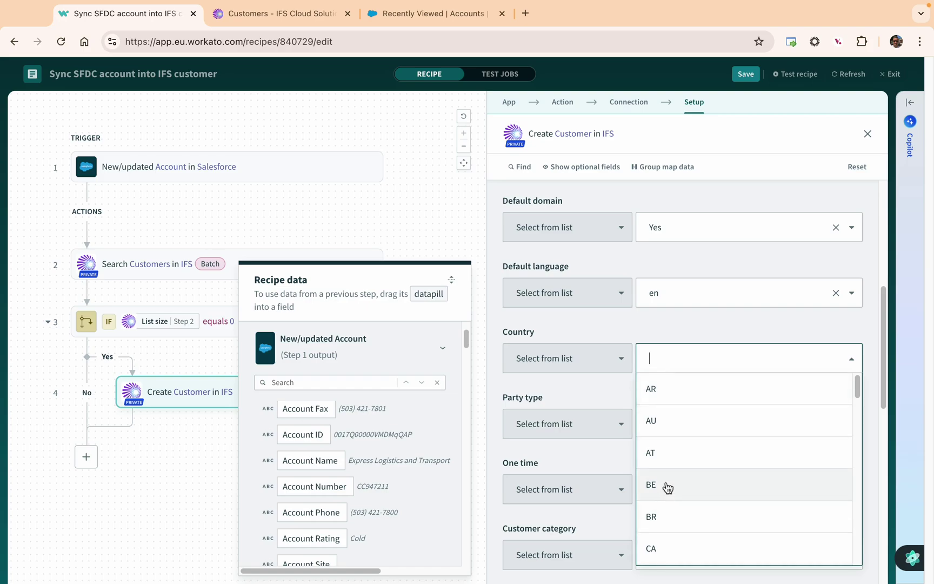
type("de")
left_click(656, 388)
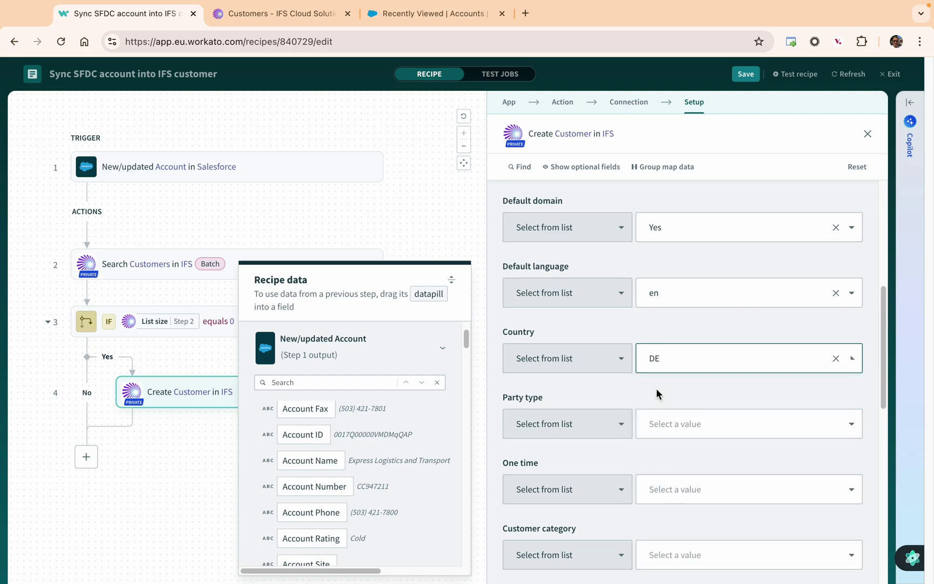
left_click(676, 428)
left_click(667, 459)
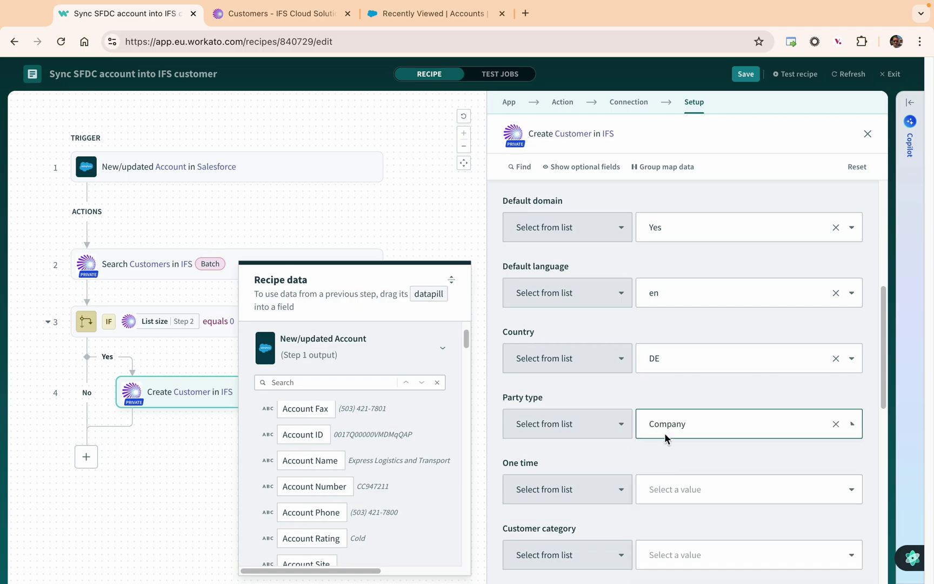
Set the new customer's Customer category to EndCustomer.
scroll(665, 437, "down", 5)
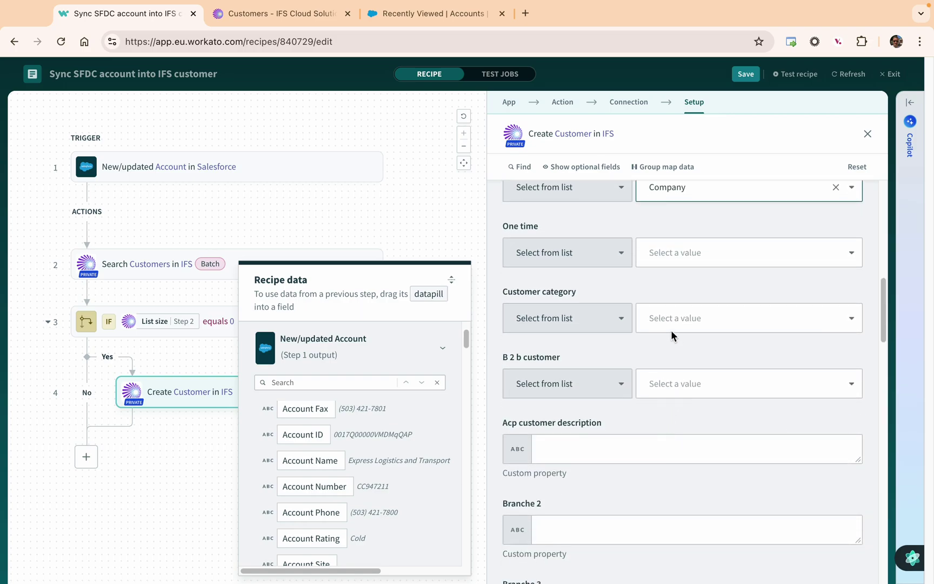
left_click(672, 321)
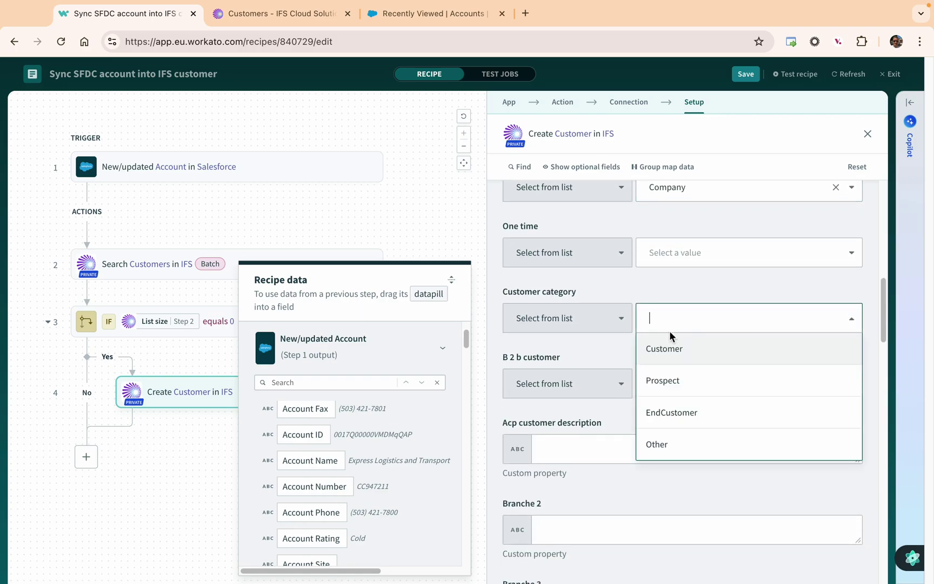
left_click(680, 422)
Map the trigger's Account ID datapill to the Salesforce account ID custom property of the new customer.
scroll(568, 423, "down", 2)
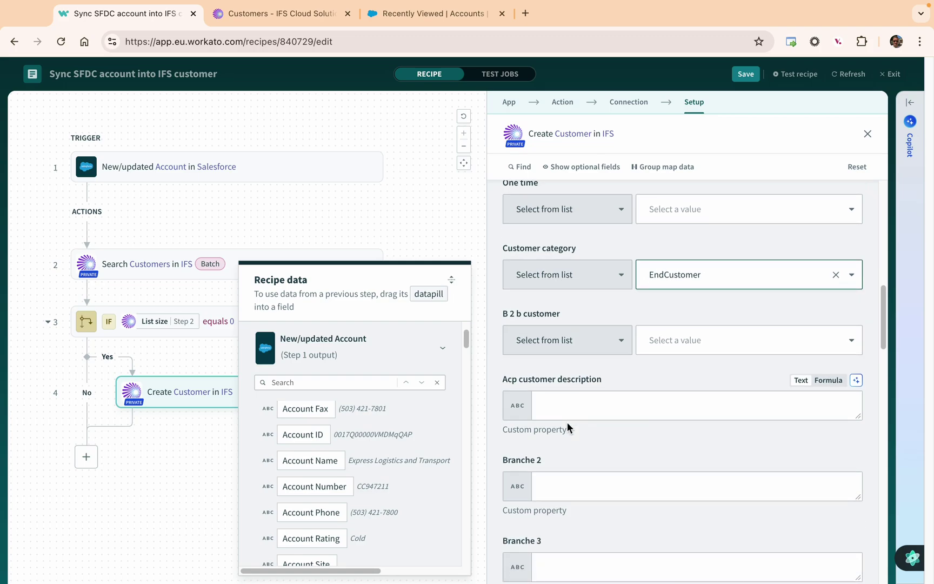
scroll(568, 422, "down", 10)
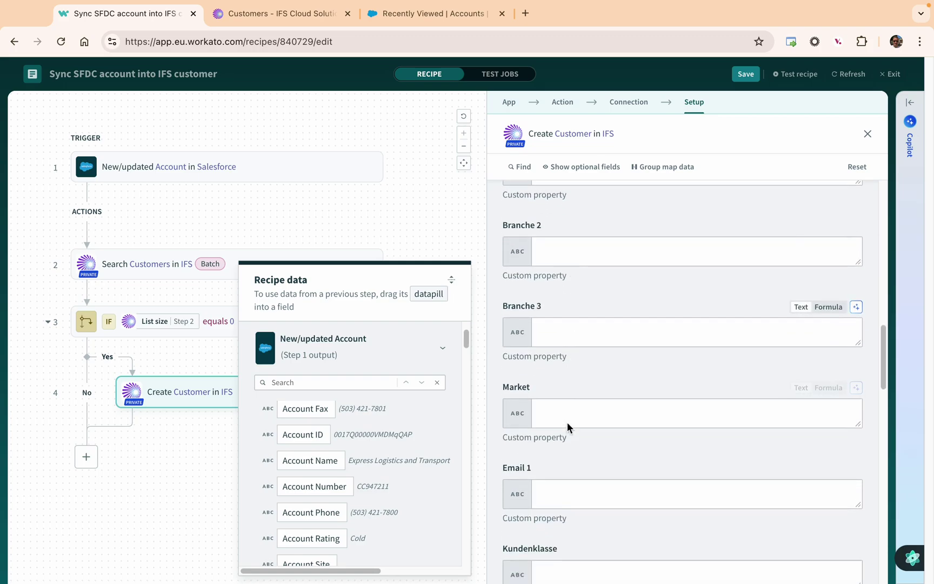
scroll(568, 423, "down", 8)
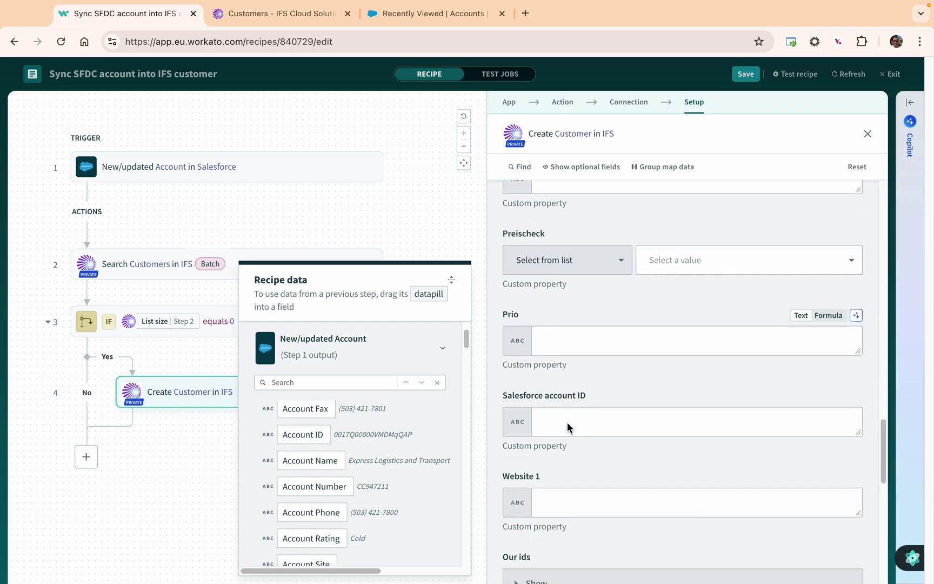
left_click(550, 414)
left_click_drag(301, 435, 564, 411)
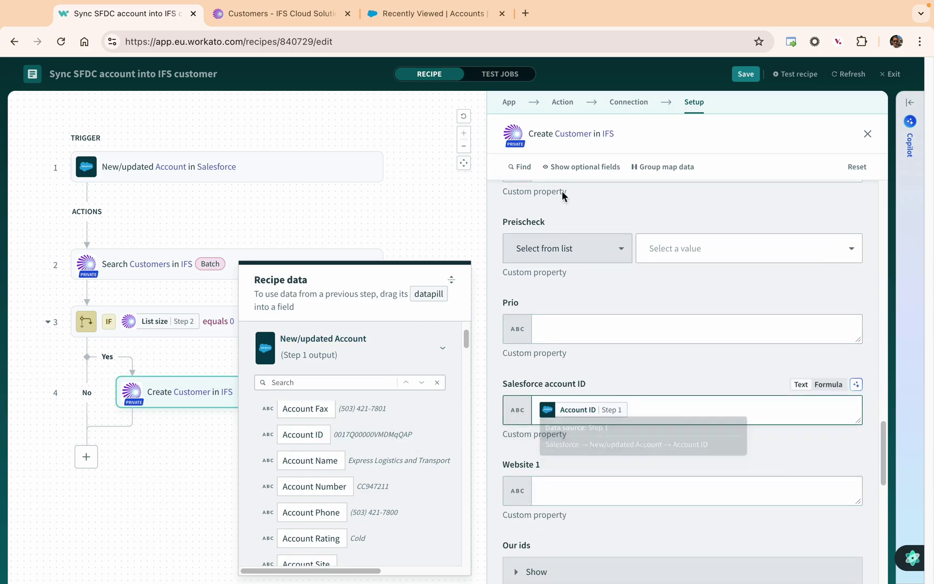
Examine the nested Customer info addresses fields of the create action, and collapse them and the recipe data.
scroll(559, 355, "down", 4)
scroll(555, 355, "down", 3)
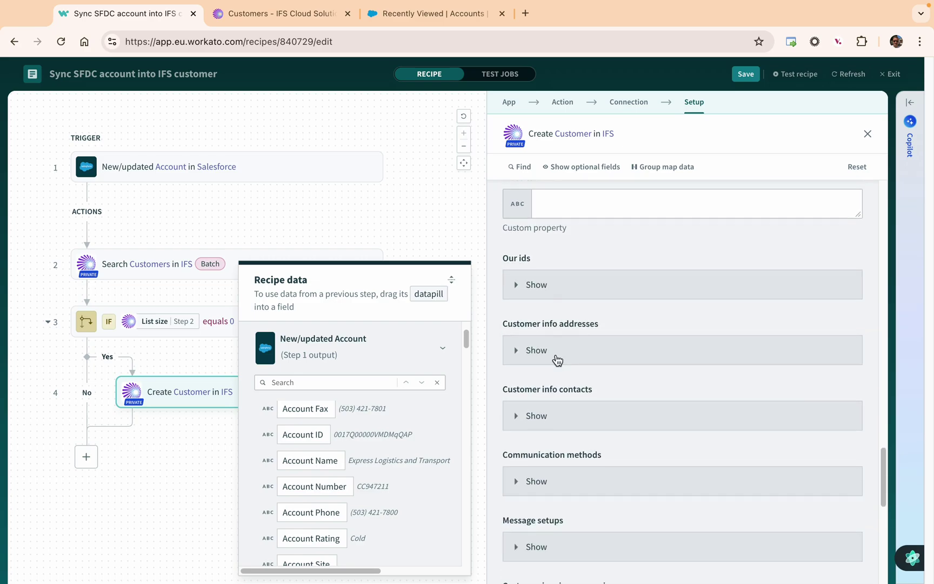
left_click(521, 353)
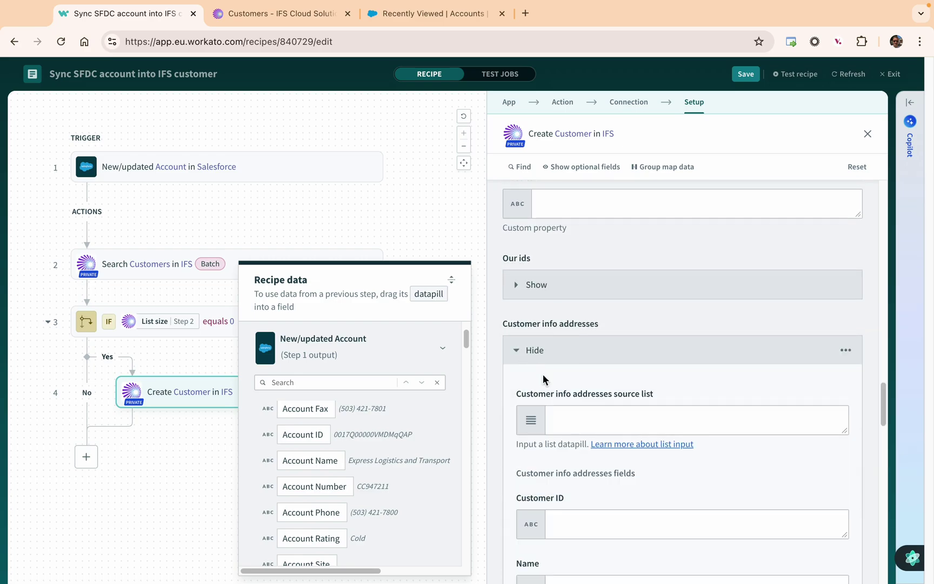
left_click(517, 352)
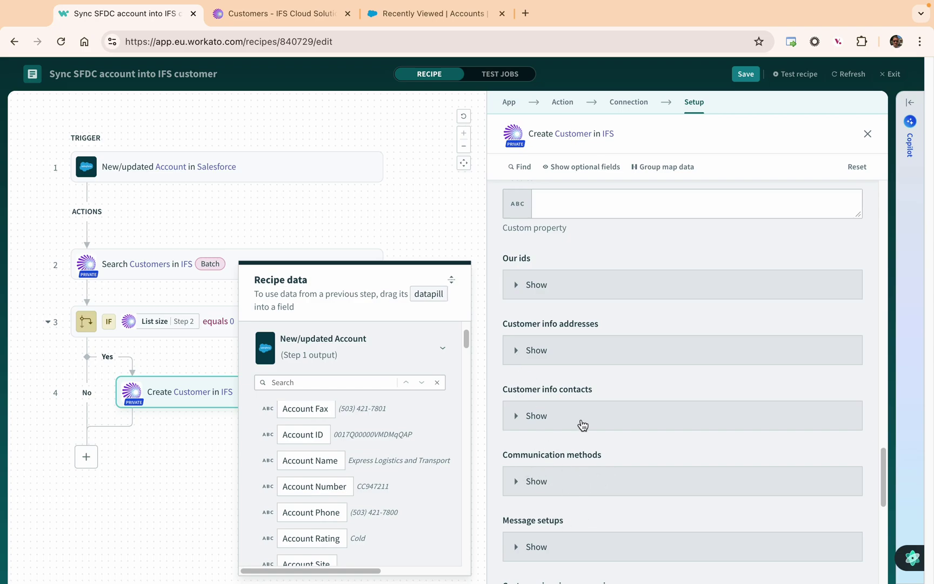
left_click(451, 283)
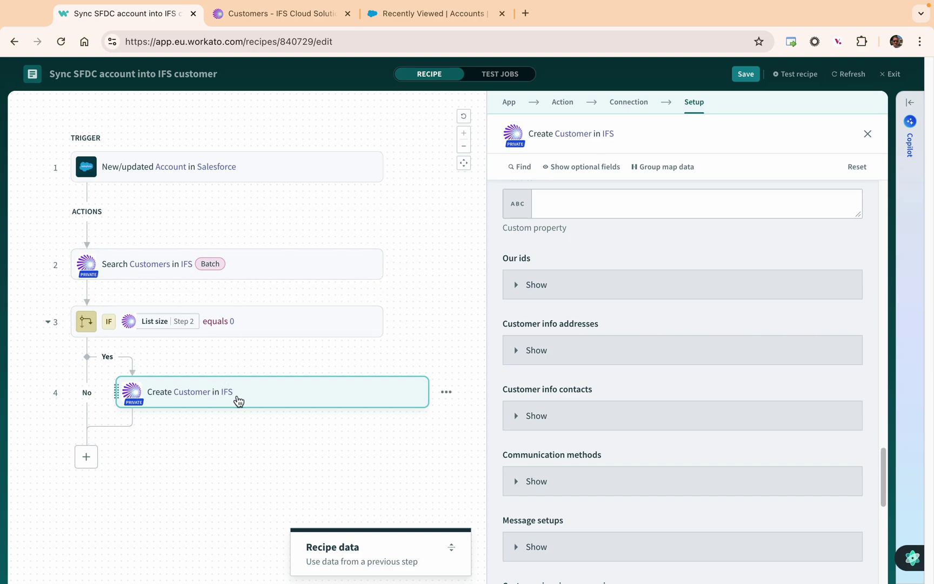
Add an ELSE branch after the IF condition and delete its empty placeholder step.
left_click(90, 461)
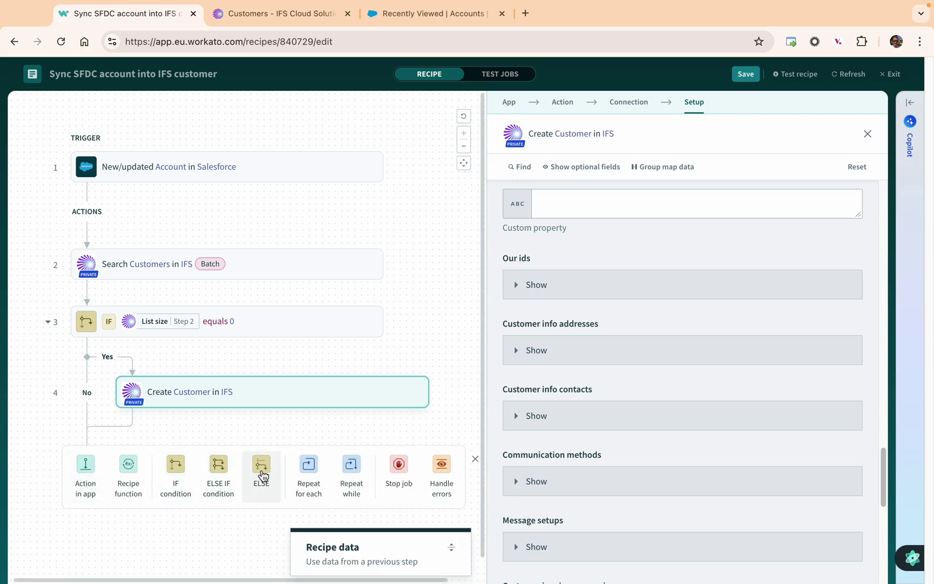
left_click(262, 471)
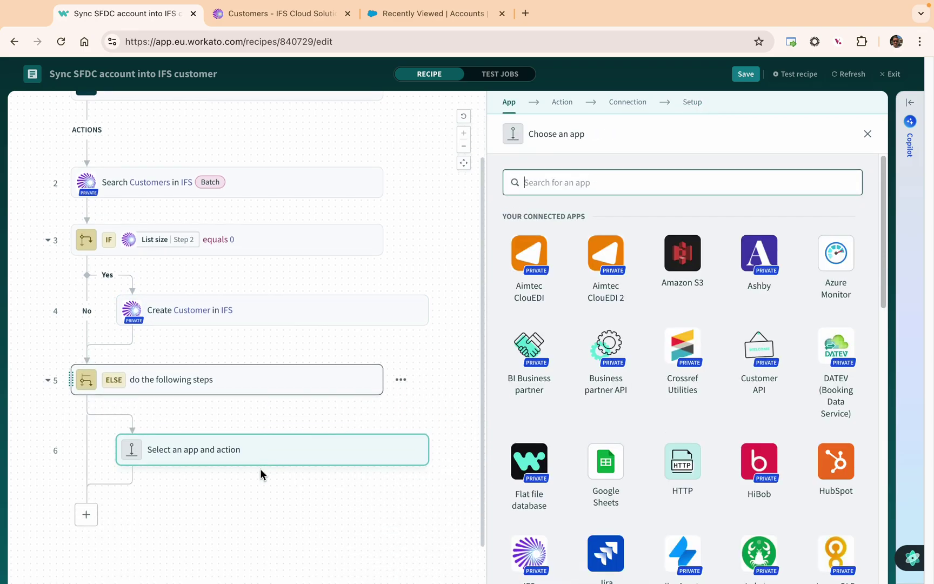
right_click(269, 457)
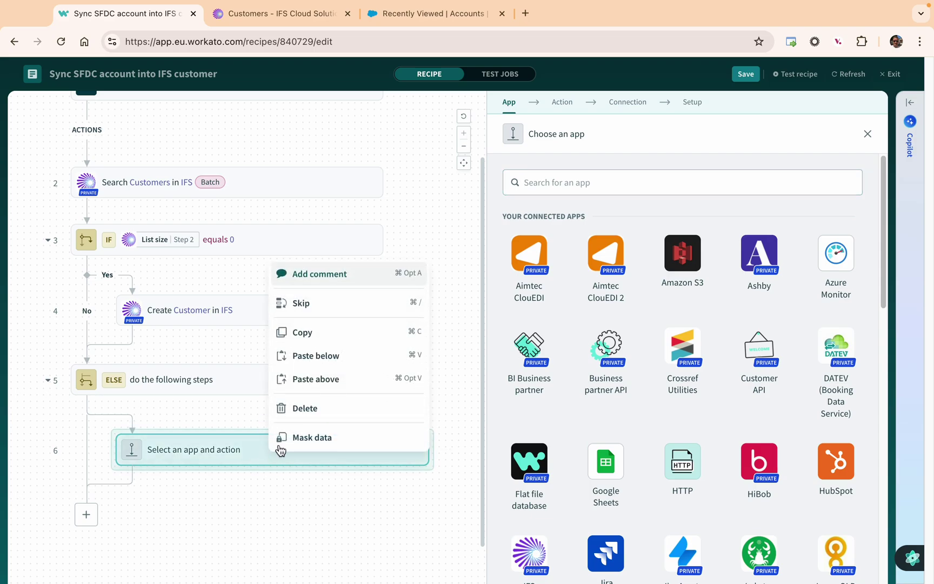
left_click(300, 412)
Copy the Create Customer action into the ELSE branch and change the copied action to Update object.
right_click(264, 313)
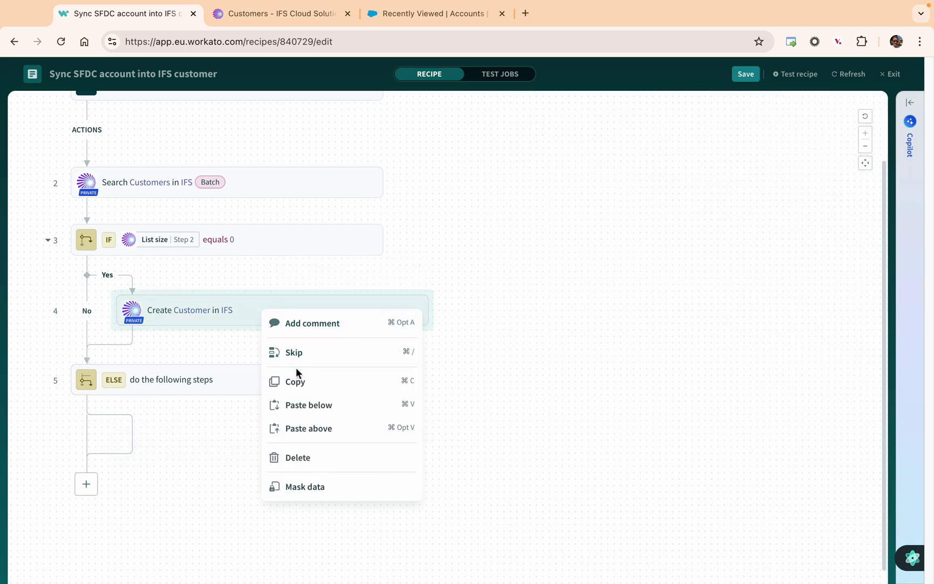
left_click(298, 387)
left_click(294, 437)
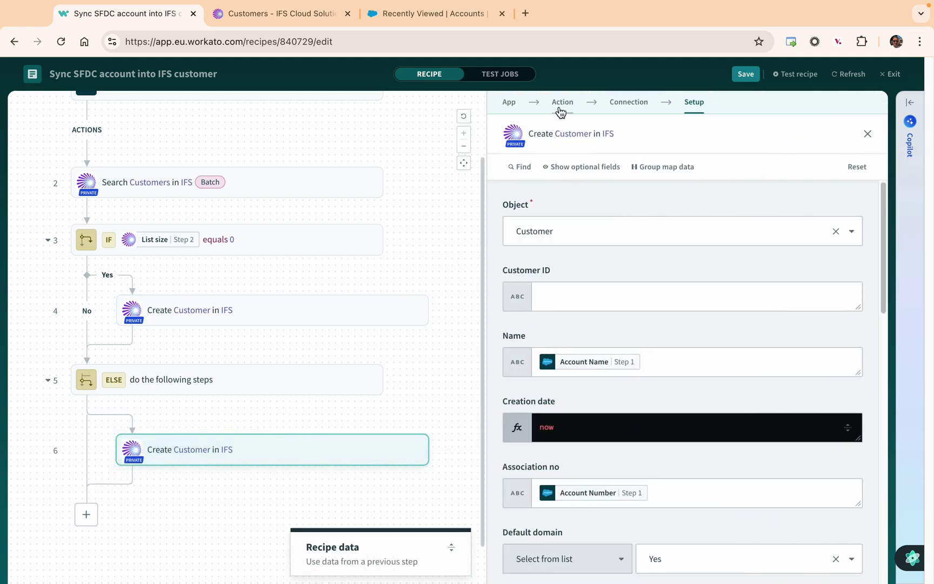
left_click(562, 106)
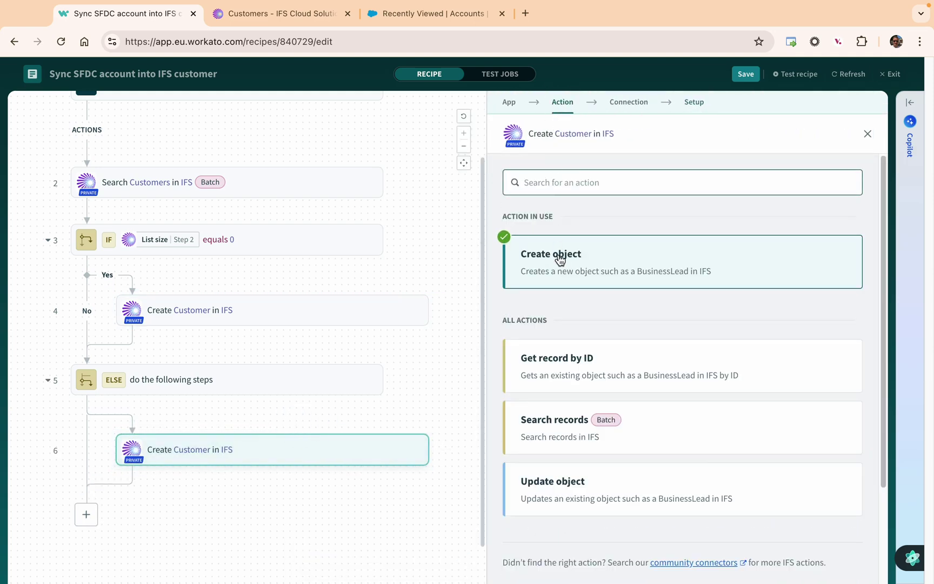
left_click(563, 485)
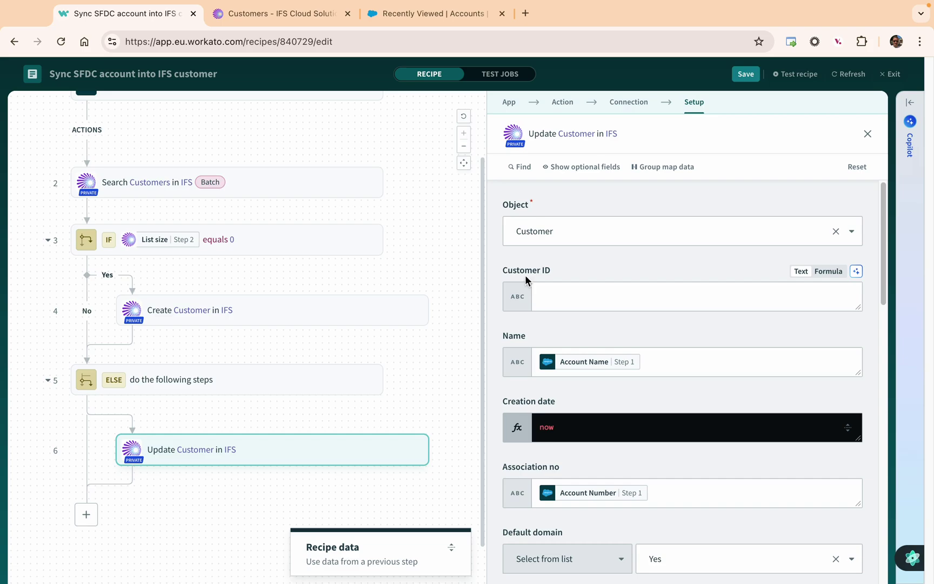
Map the Customer ID datapill from the step 2 search records to the update action's Customer ID, then close the action setup.
left_click(549, 296)
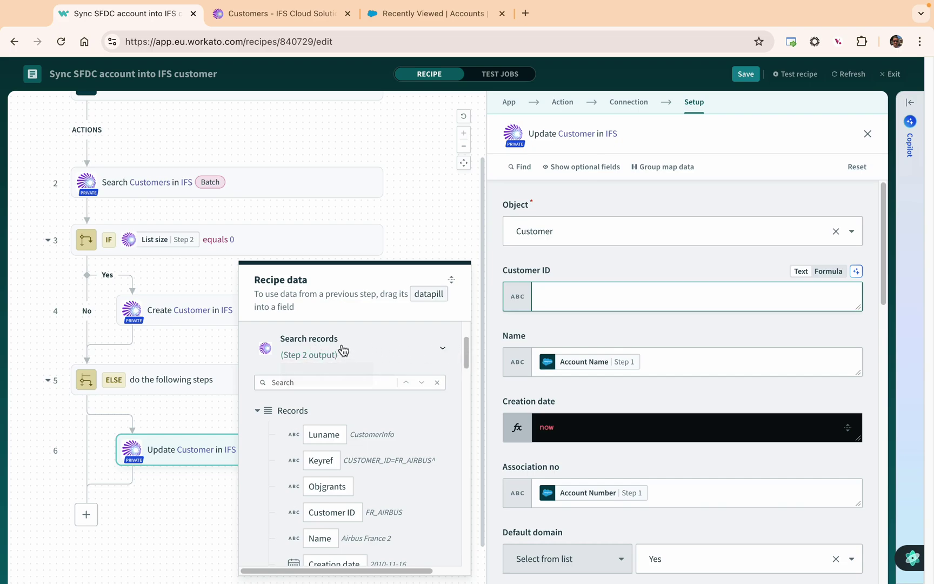
left_click_drag(341, 510, 567, 300)
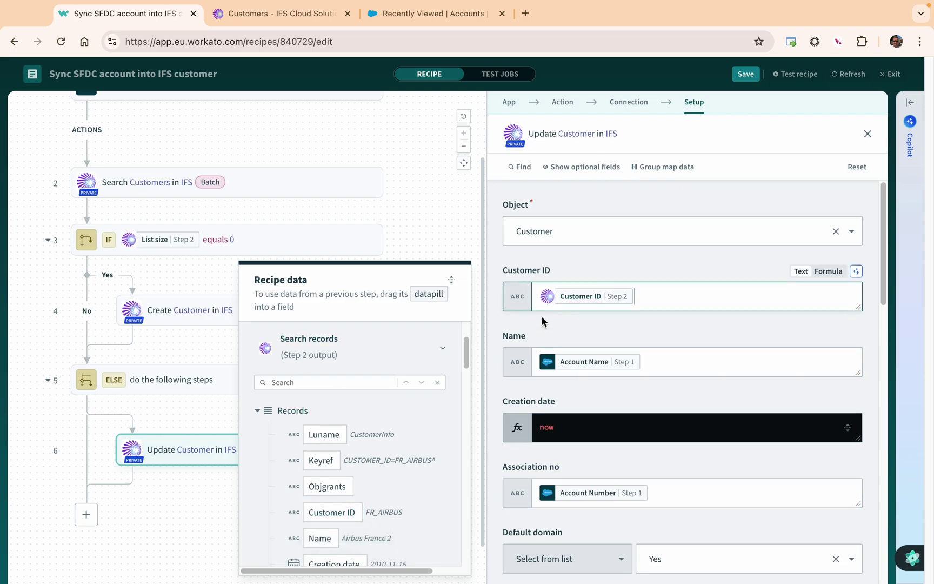
left_click(452, 280)
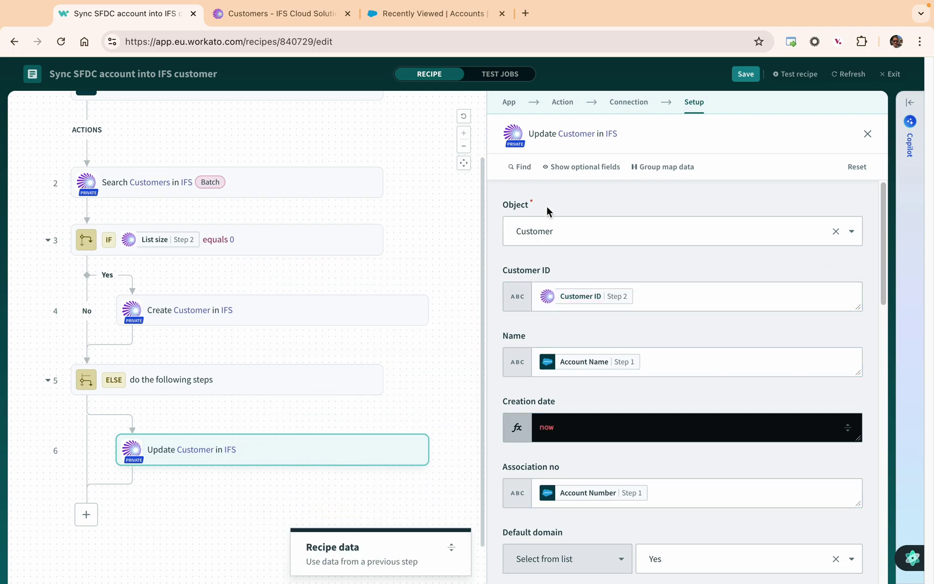
left_click(868, 134)
Test the recipe and check the Account Name in the Salesforce trigger's output.
left_click(796, 75)
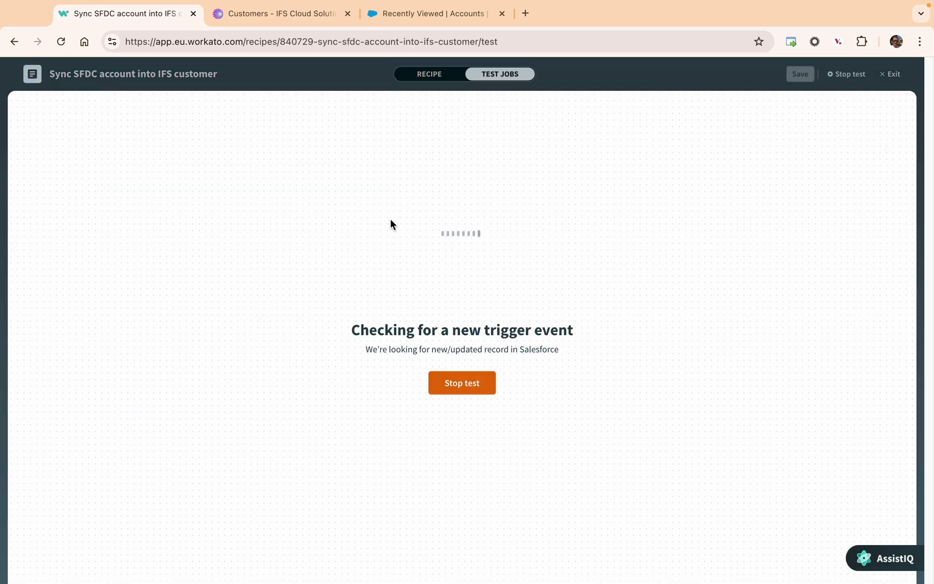
left_click(373, 257)
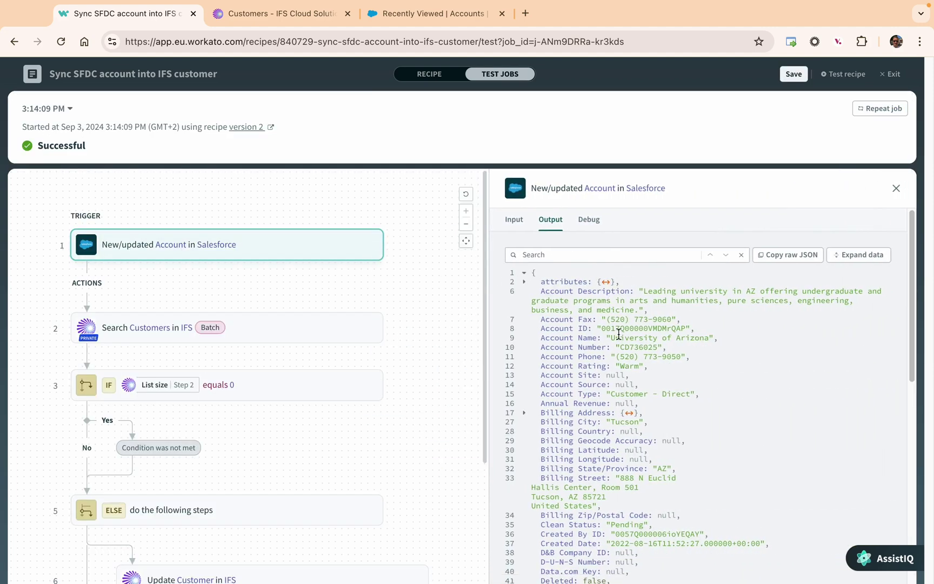
left_click_drag(617, 338, 700, 338)
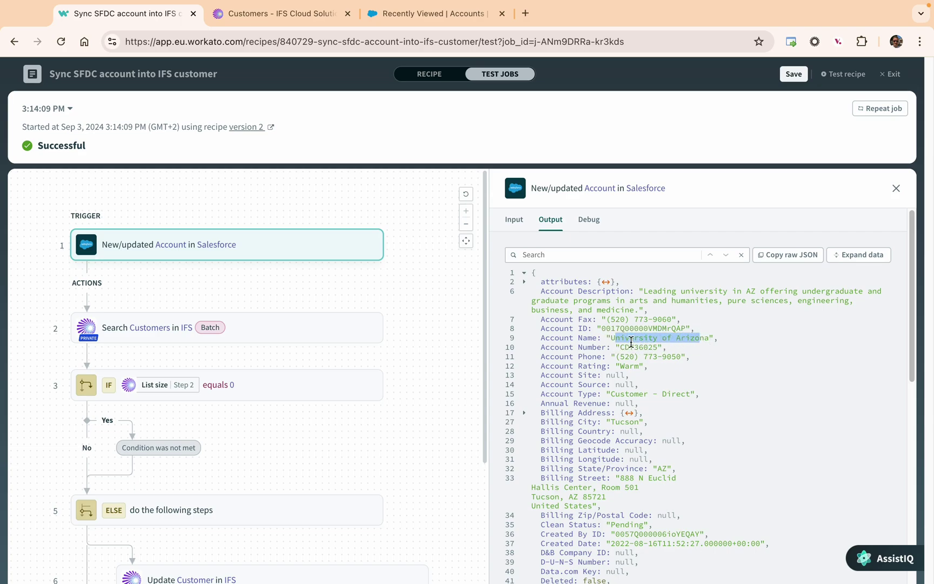
Examine the output of the test job's Update Customer step and select its CustomerId value.
scroll(406, 324, "down", 3)
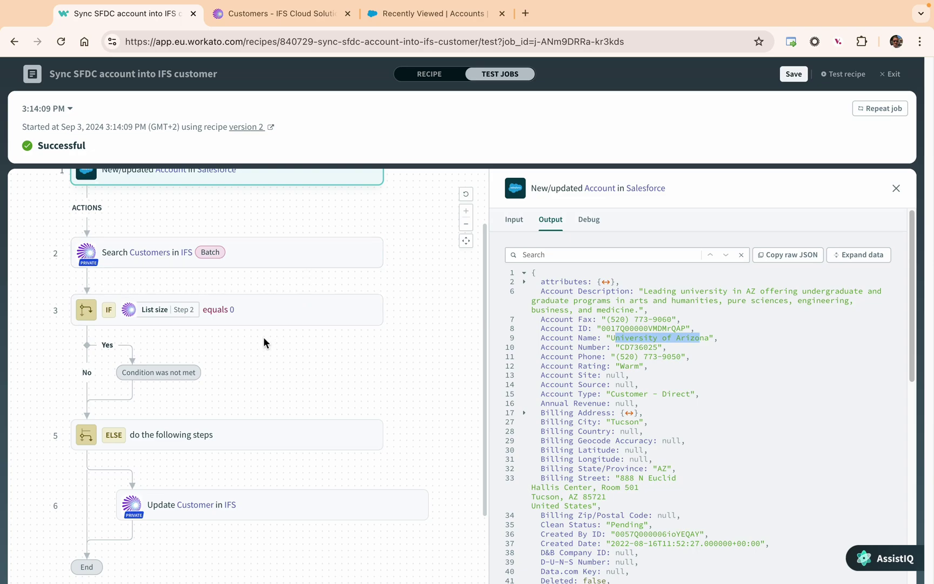
scroll(263, 338, "down", 3)
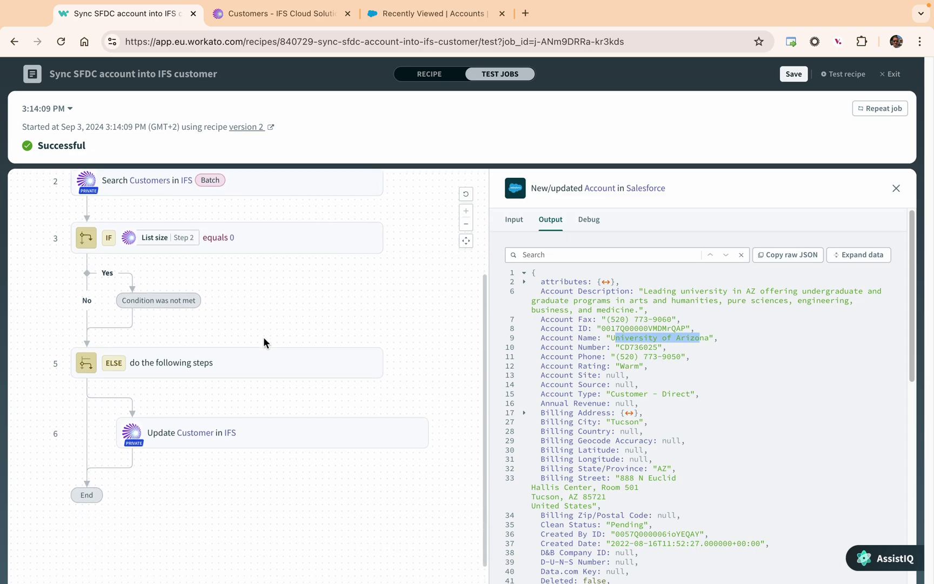
left_click(287, 442)
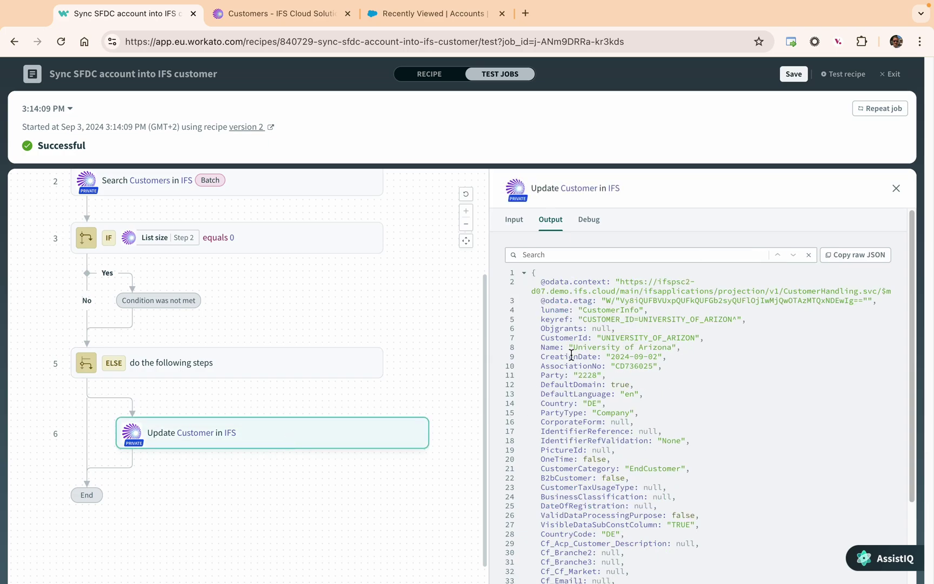
left_click_drag(602, 339, 695, 337)
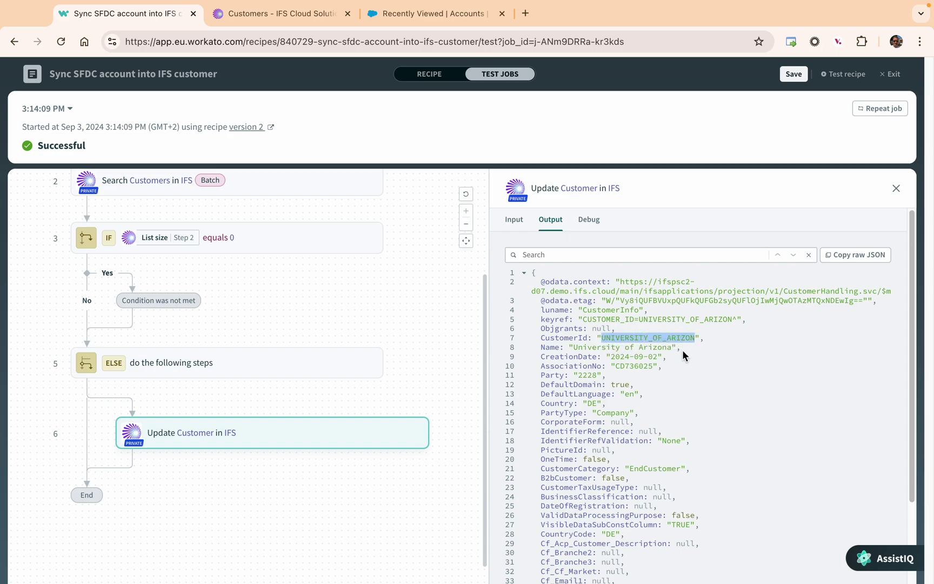
Switch to IFS Cloud and filter the customer list by the updated University of Arizona customer's ID.
left_click(313, 17)
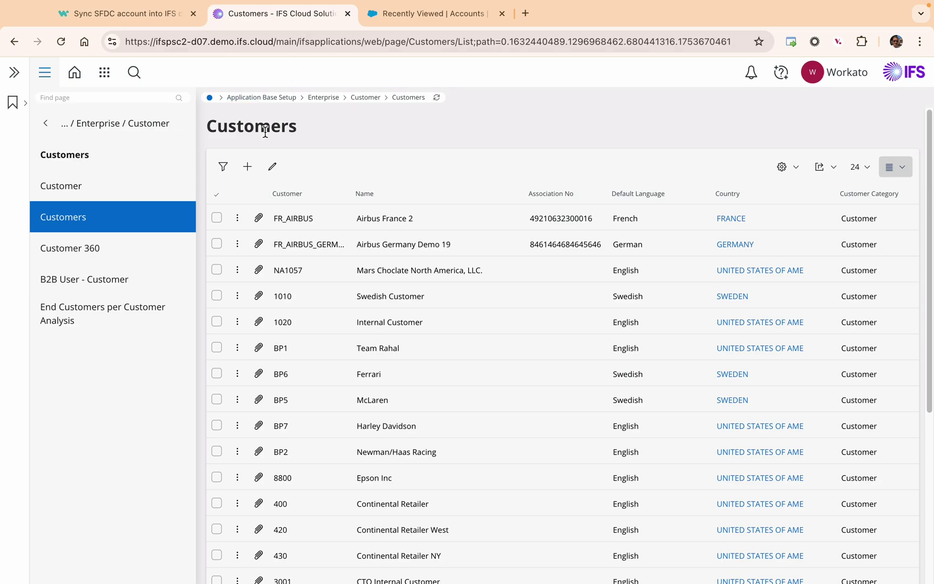
left_click(225, 168)
left_click(254, 204)
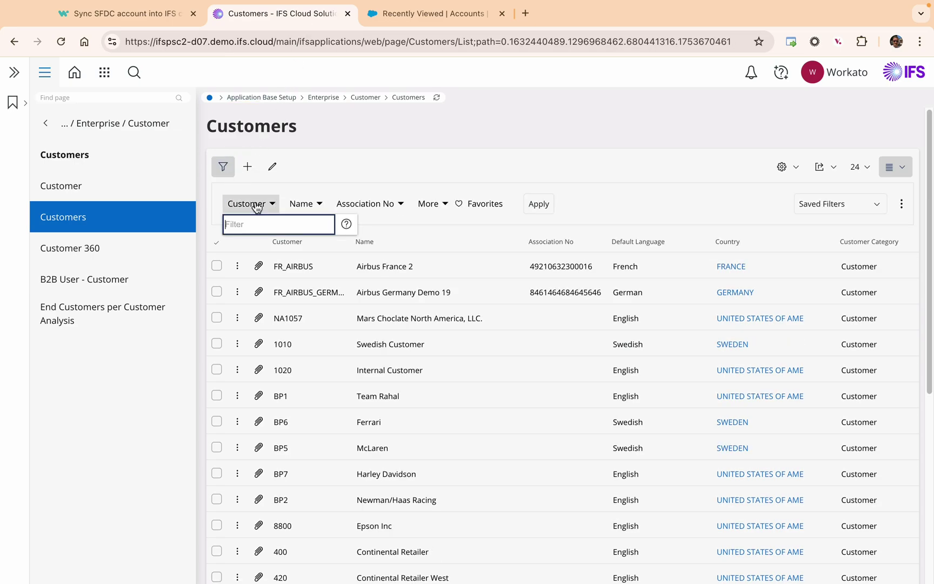
type("UNIVERSITY_OF_ARIZONA")
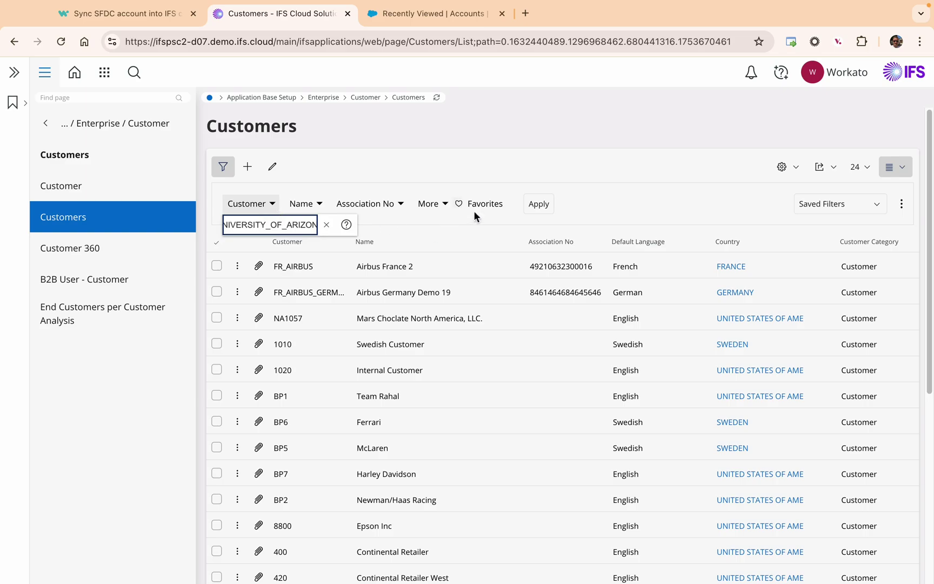
left_click(539, 204)
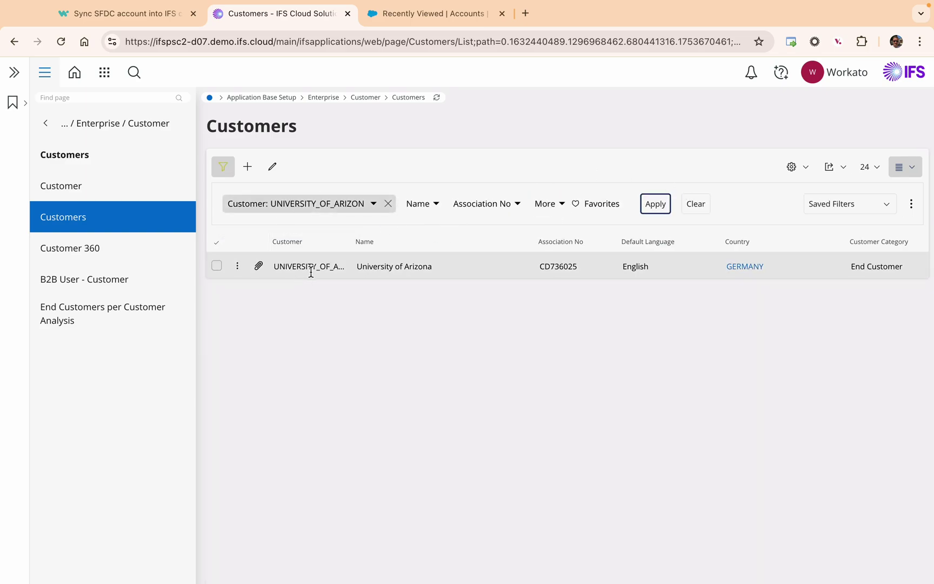
Delete the University of Arizona customer from the filtered IFS customer list.
left_click(237, 265)
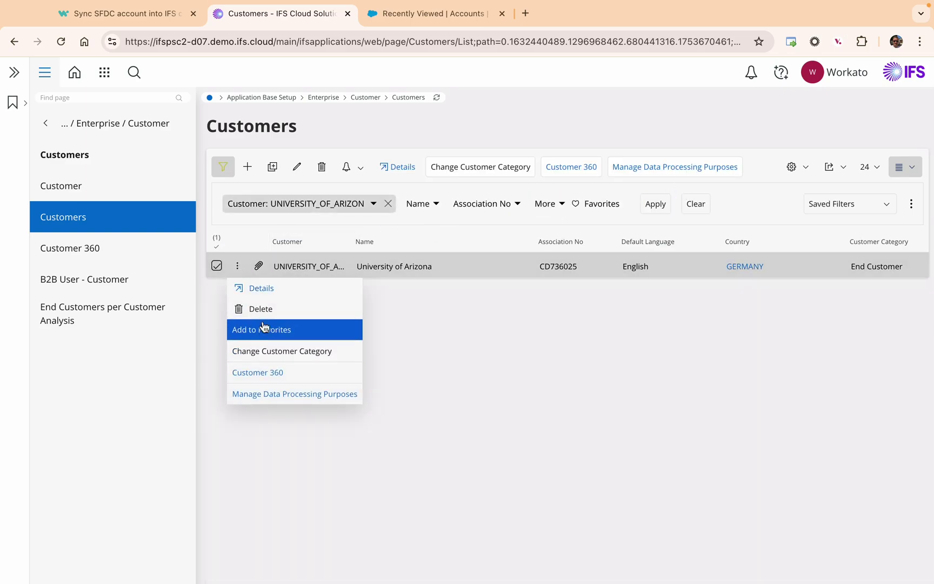
left_click(260, 311)
left_click(503, 272)
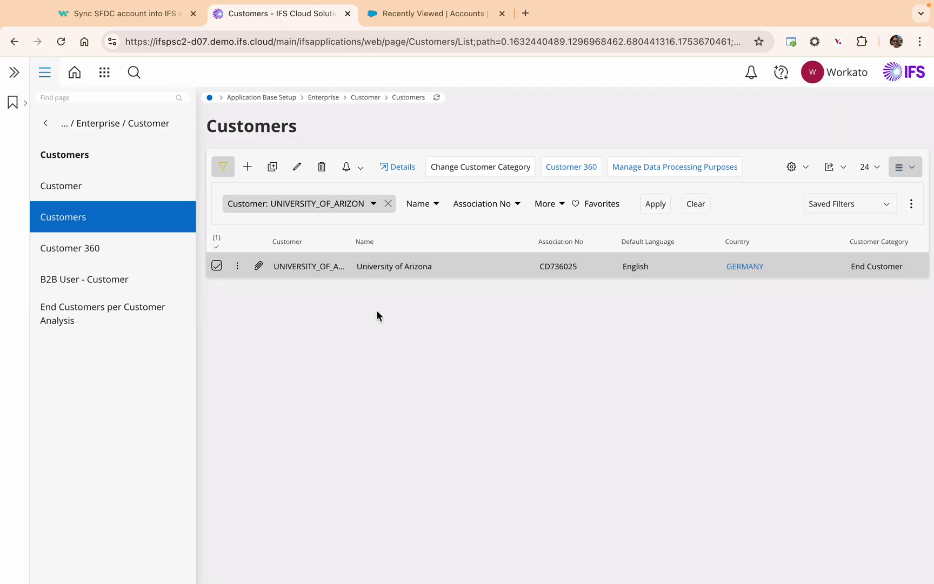
Switch back to Workato and repeat the University of Arizona test job.
left_click(82, 14)
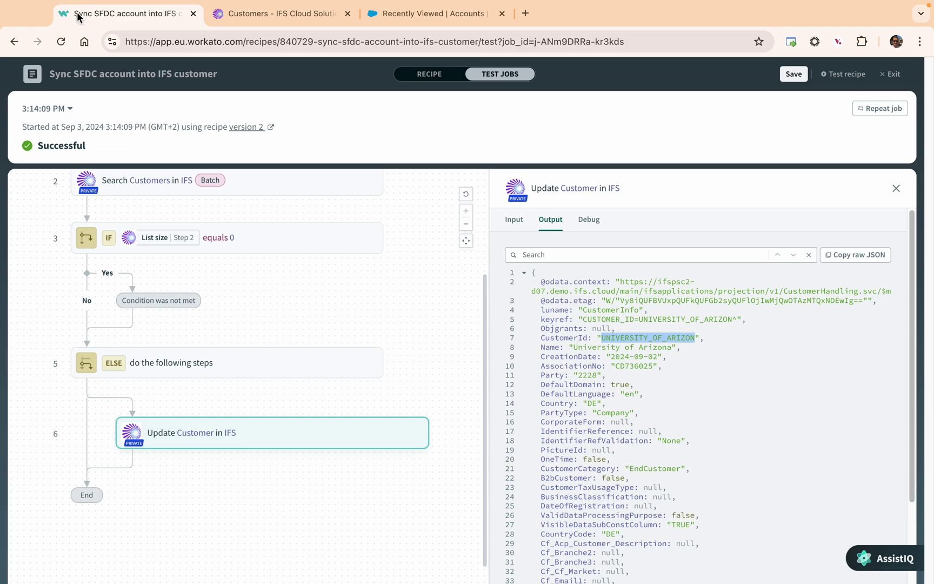
left_click(873, 108)
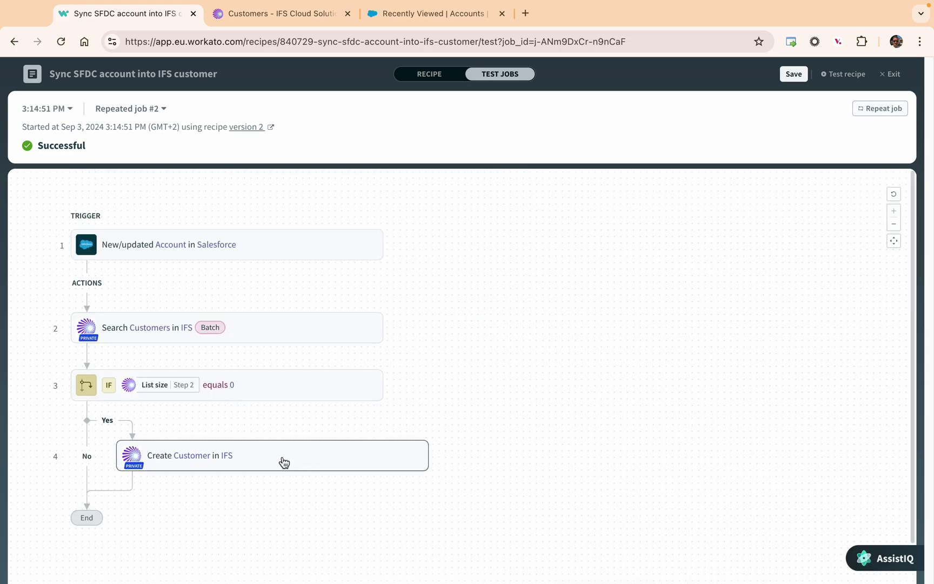
In IFS Cloud, clear the Customer filter and enter the deleted University of Arizona customer's ID again.
left_click(288, 15)
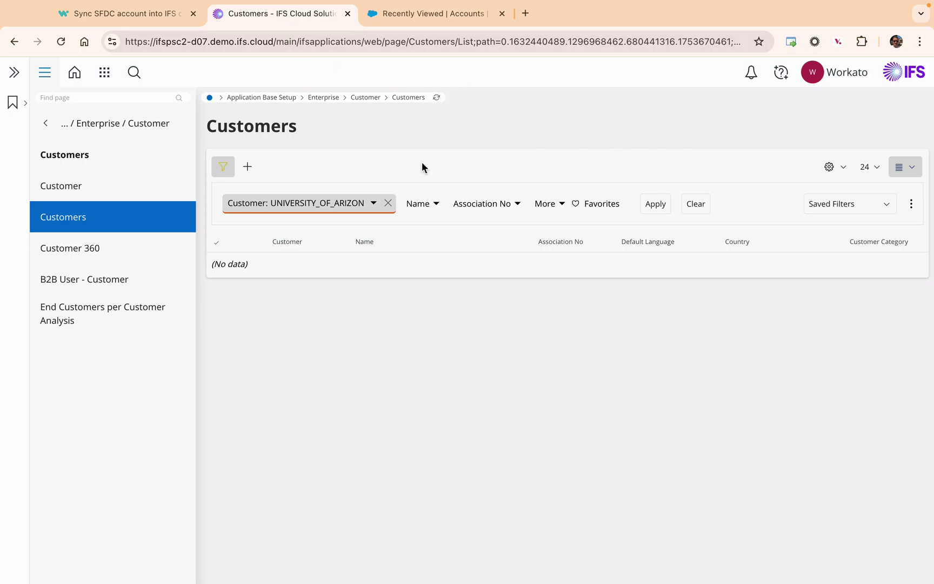
left_click(388, 203)
left_click(277, 205)
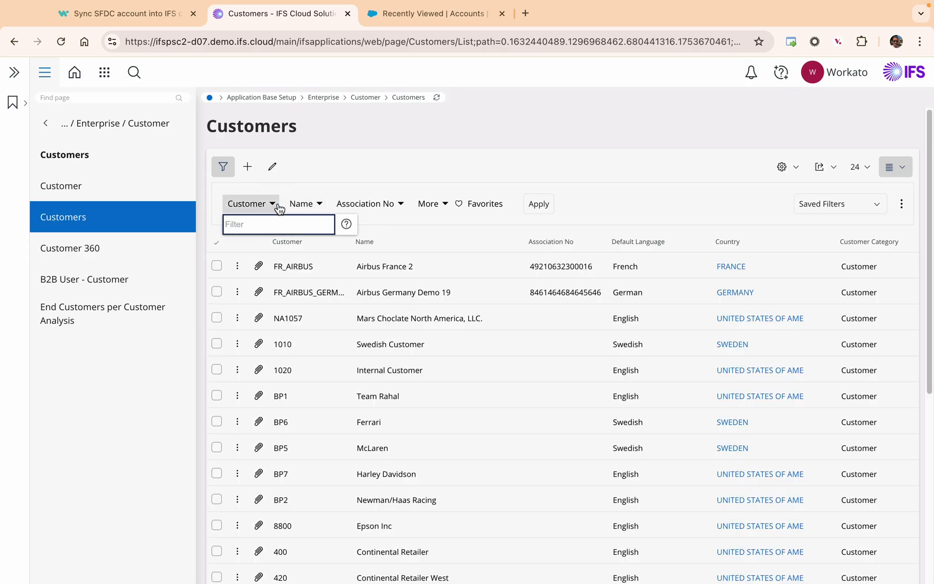
type("UNIVERSITY_OF_ARIZON")
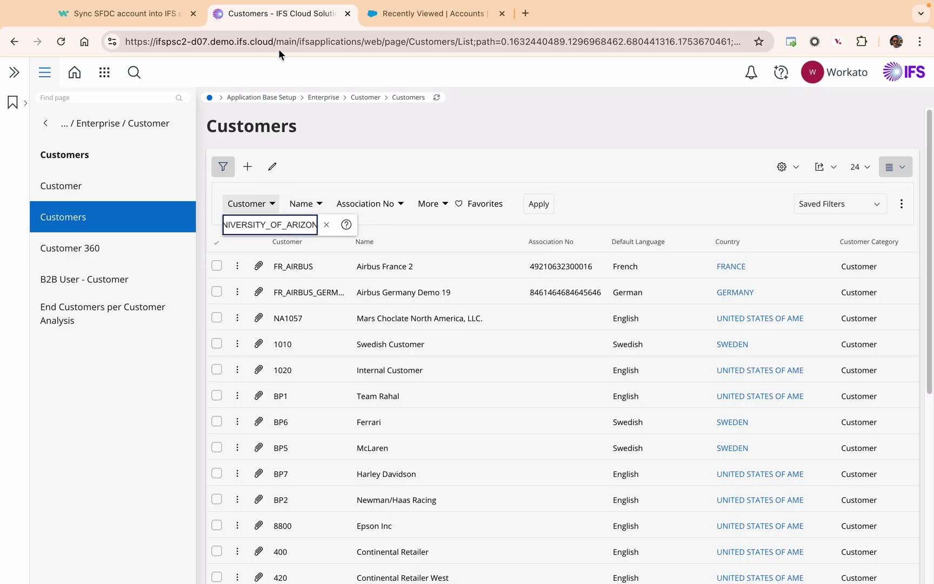
Copy the CustomerId from the repeated Workato job's Create Customer output and filter the IFS Cloud customer list by it.
left_click(154, 17)
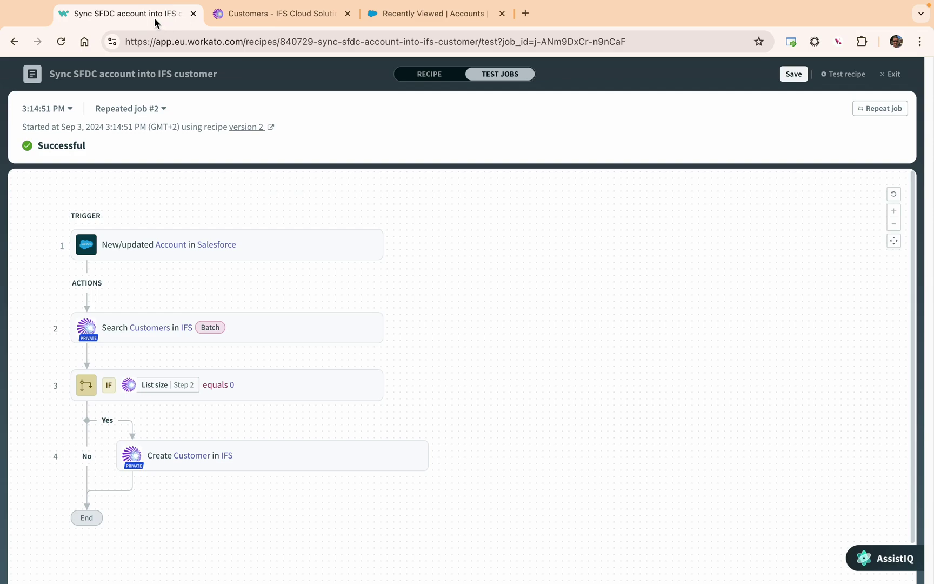
left_click(380, 464)
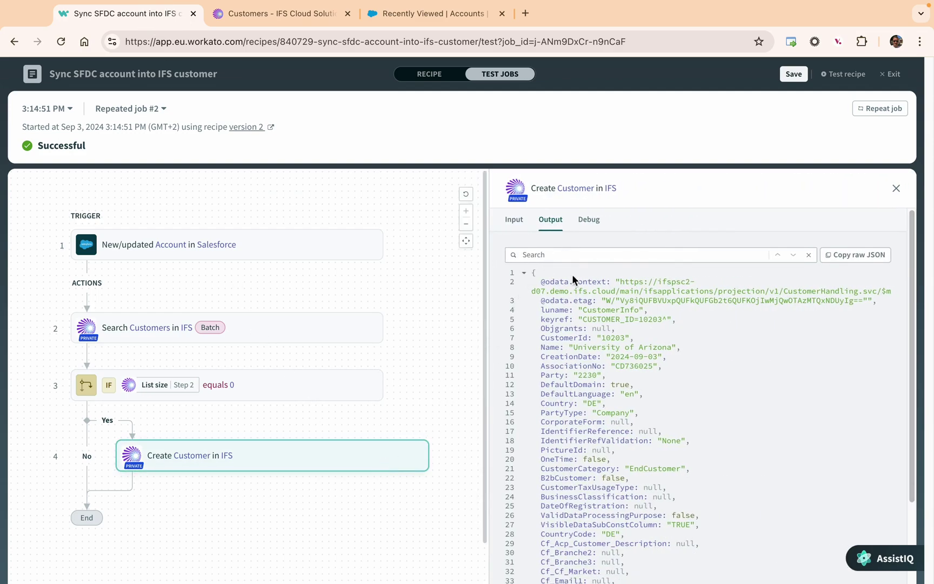
double_click(617, 339)
key("ctrl+c")
left_click(284, 15)
key("ctrl+a")
key("ctrl+v")
left_click(537, 206)
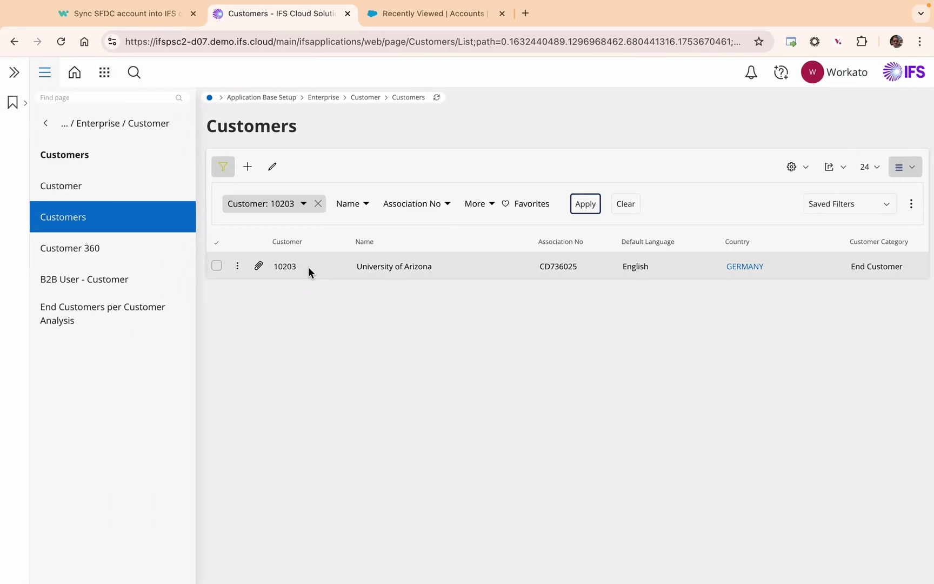
Return to Workato, exit the recipe test, and open the Sync IFS customer changes to SFDC recipe from the Demos/IFS folder.
left_click(136, 17)
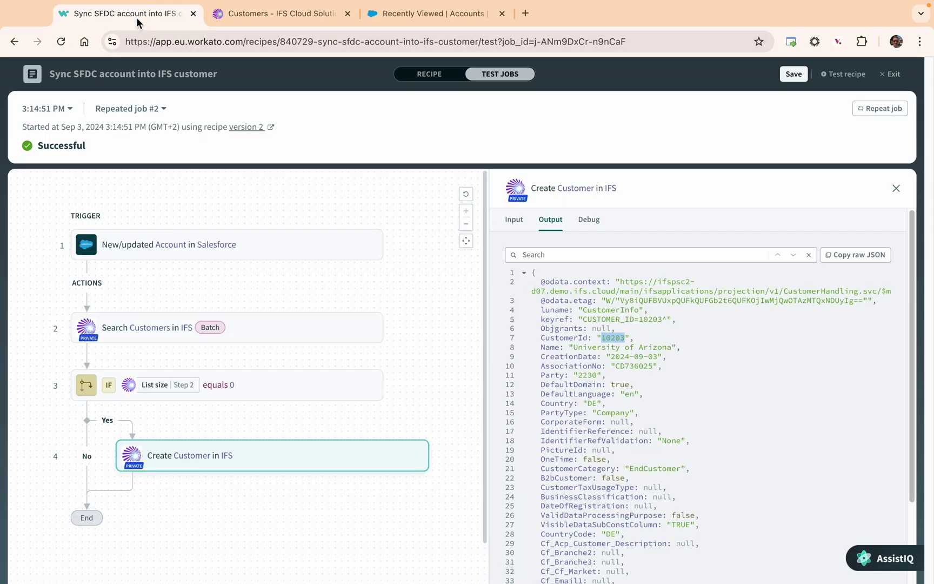
left_click(890, 74)
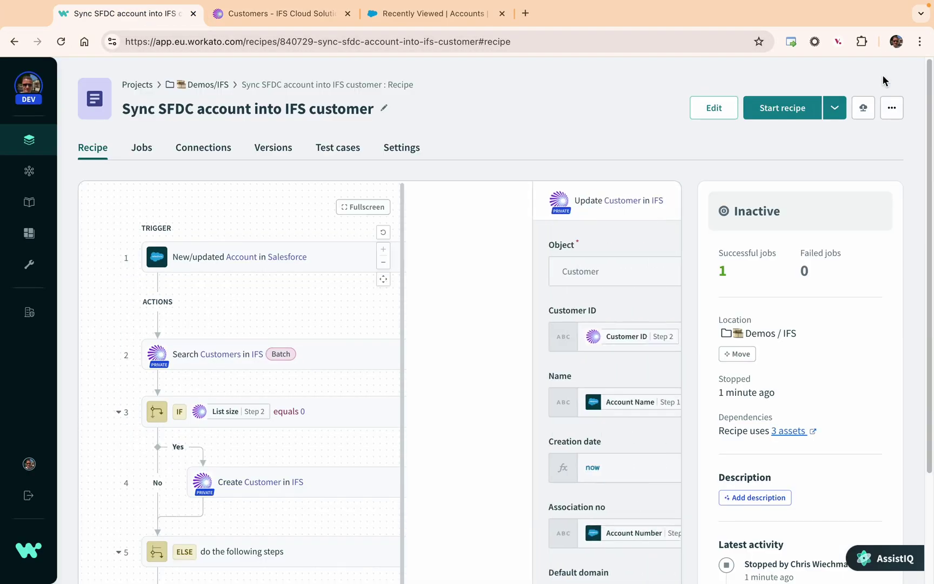
left_click(210, 85)
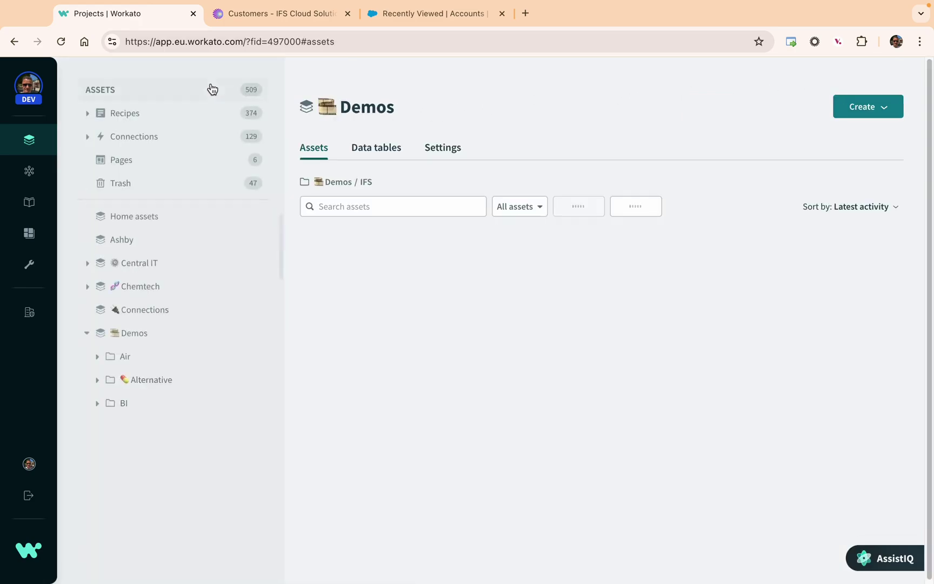
left_click(398, 388)
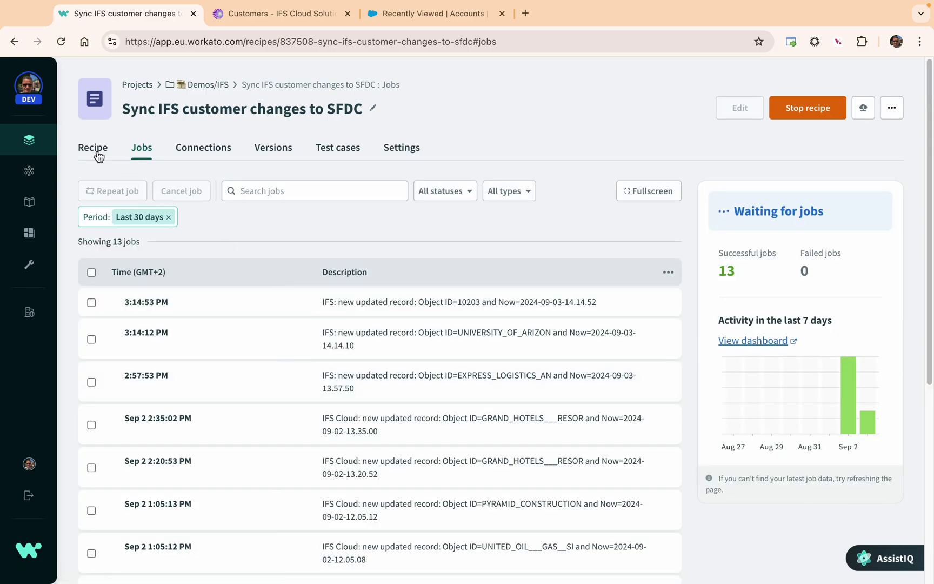
Open the recipe's flow and examine the New/Updated Customer trigger's setup help and webhook endpoint URL.
left_click(97, 152)
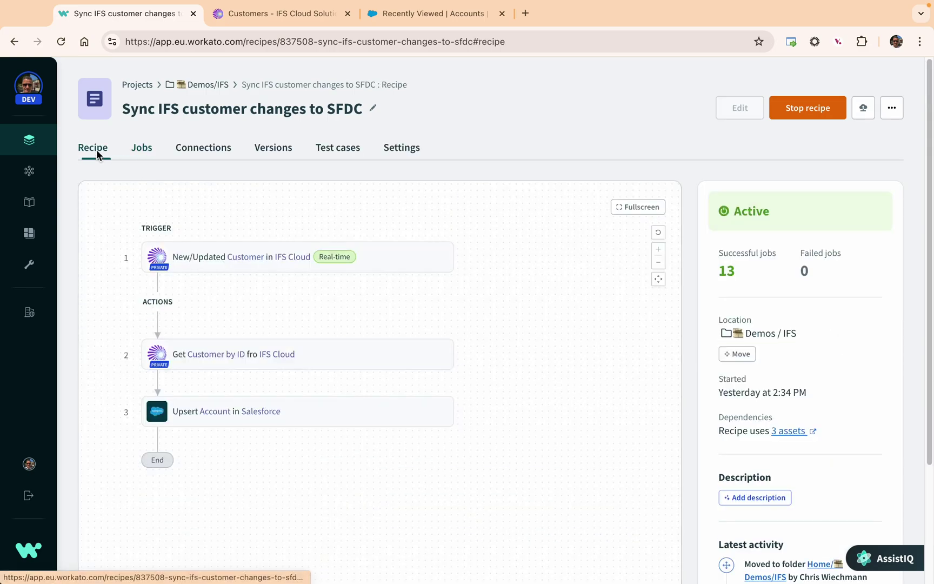
left_click(240, 260)
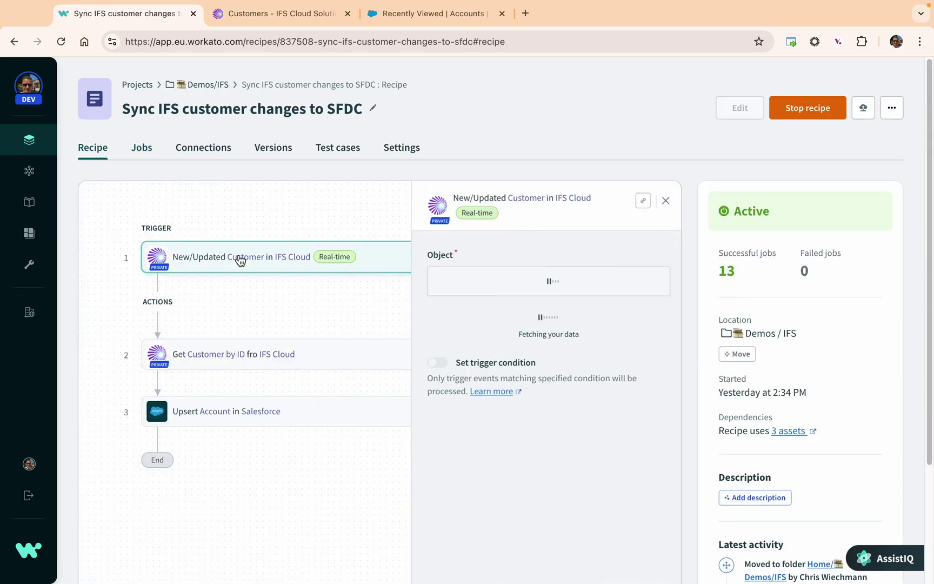
left_click_drag(444, 357, 613, 416)
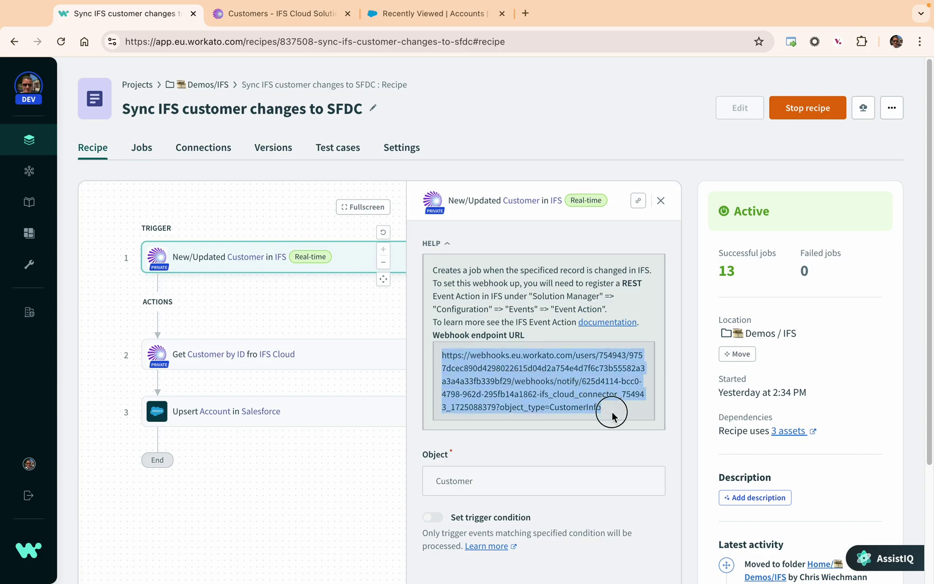
left_click(557, 438)
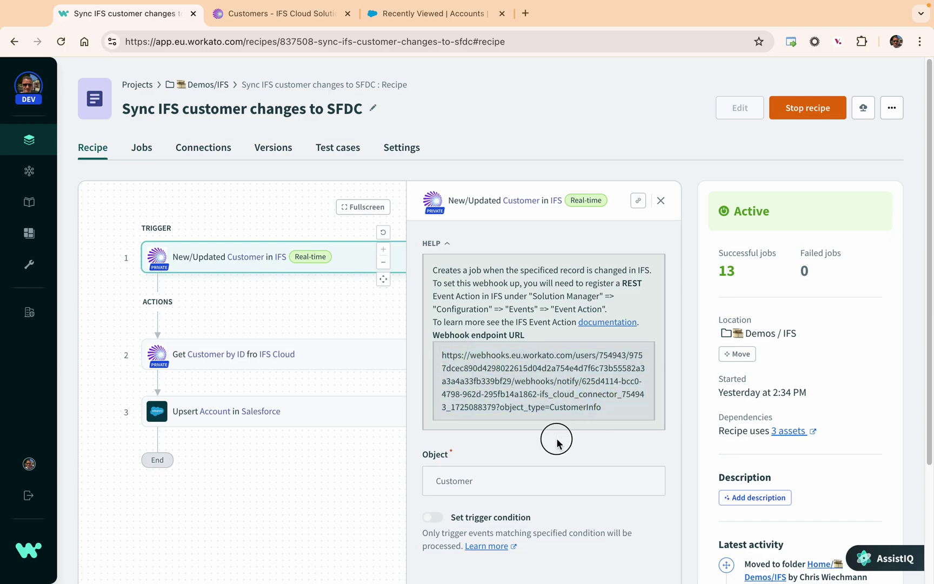
Review the Get Customer by ID step's settings and the Upsert Account step's primary key, Account Name and Account ID mappings.
left_click(354, 365)
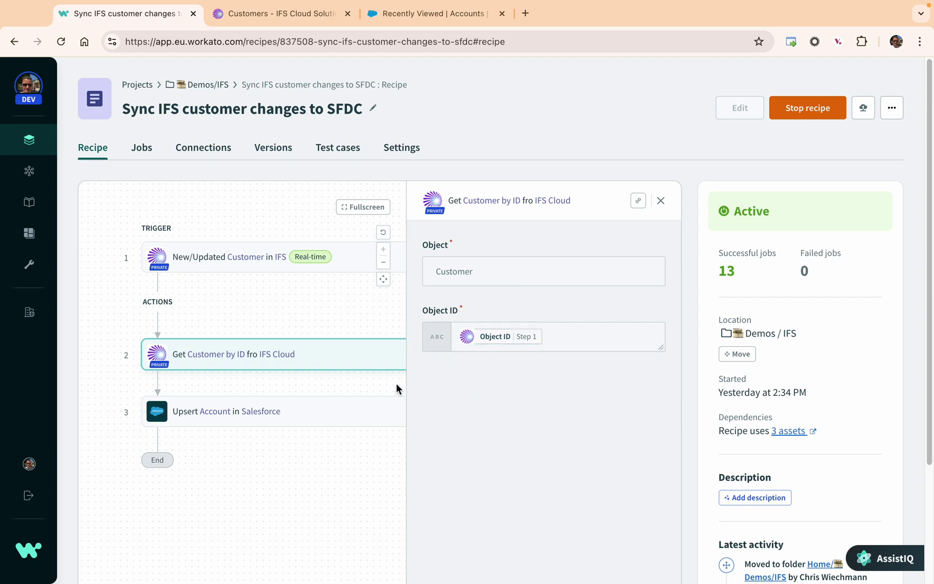
left_click(347, 417)
scroll(507, 399, "down", 3)
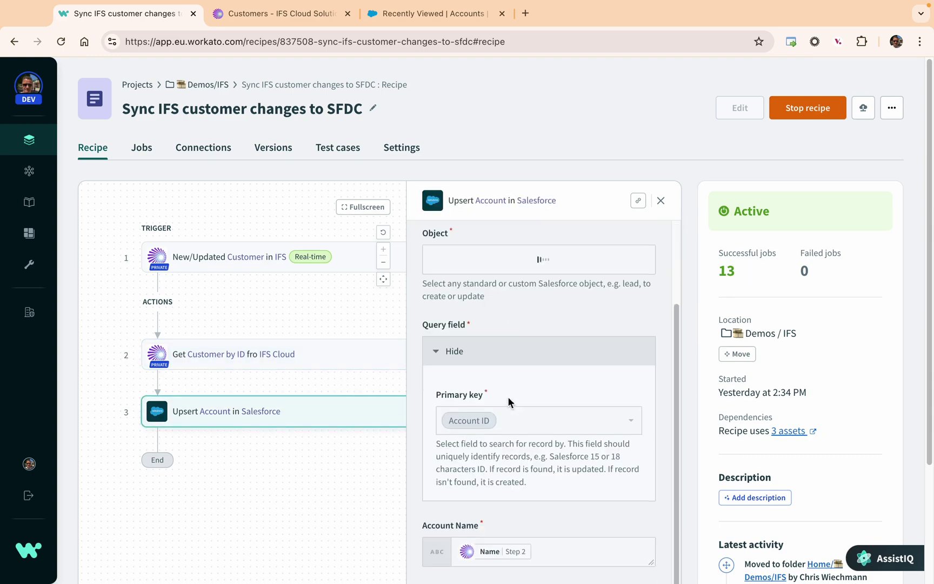
scroll(508, 397, "down", 2)
mouse_move(500, 515)
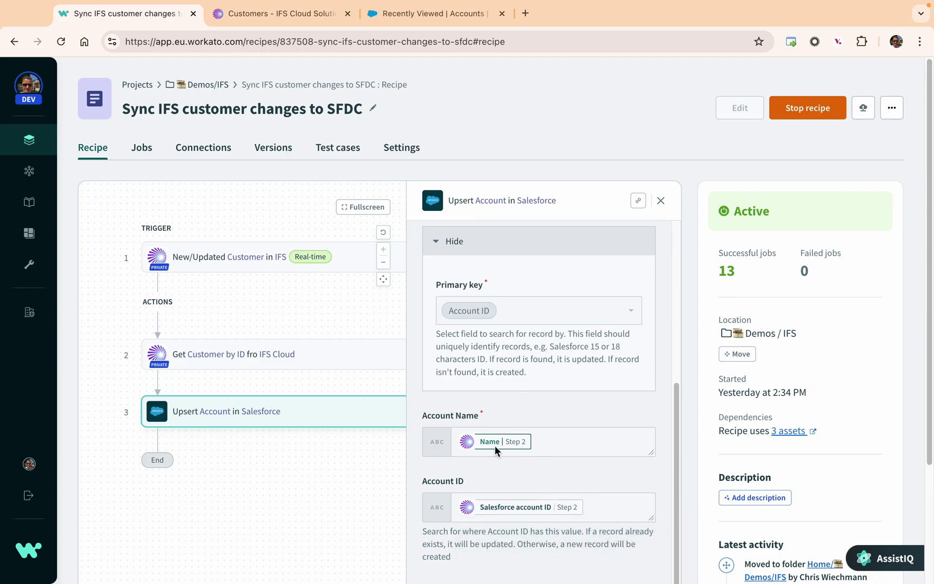
mouse_move(495, 446)
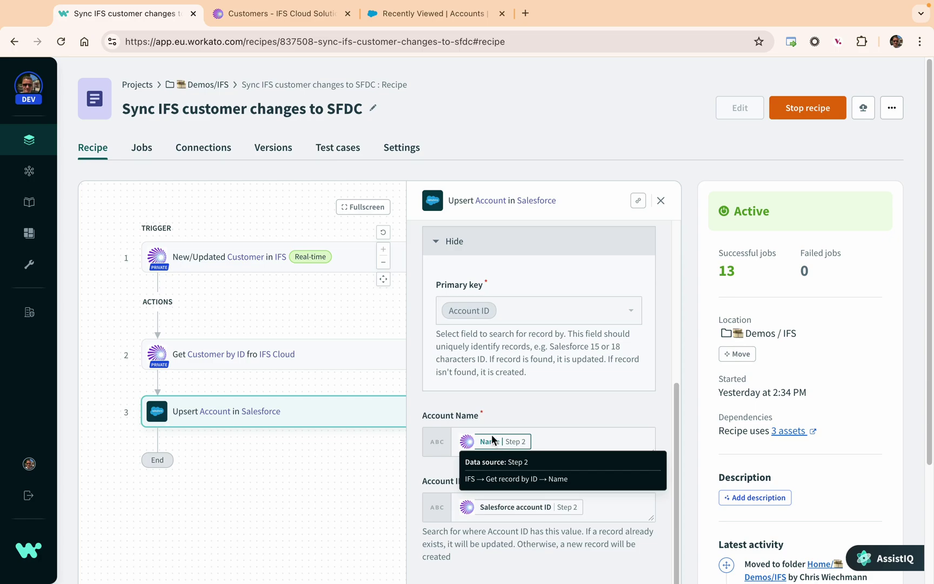
Switch to IFS Cloud, open the University of Arizona customer's details, and save its name as "University of Arizona - Has now a new name".
left_click(282, 17)
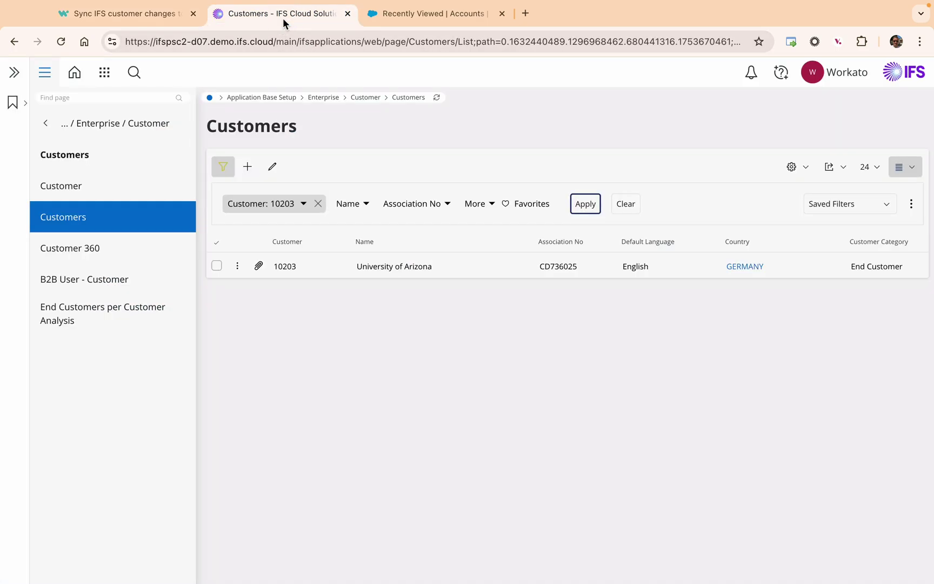
left_click(238, 266)
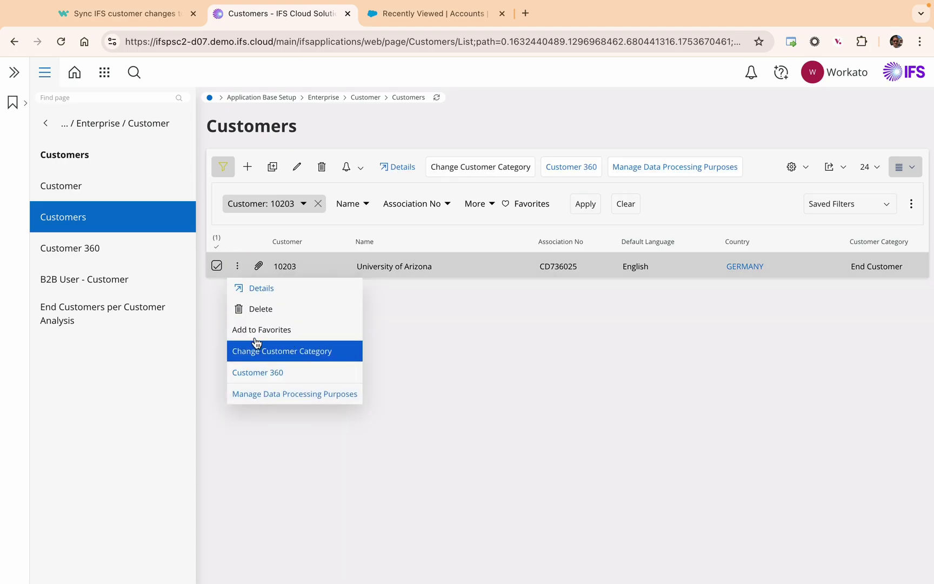
left_click(255, 298)
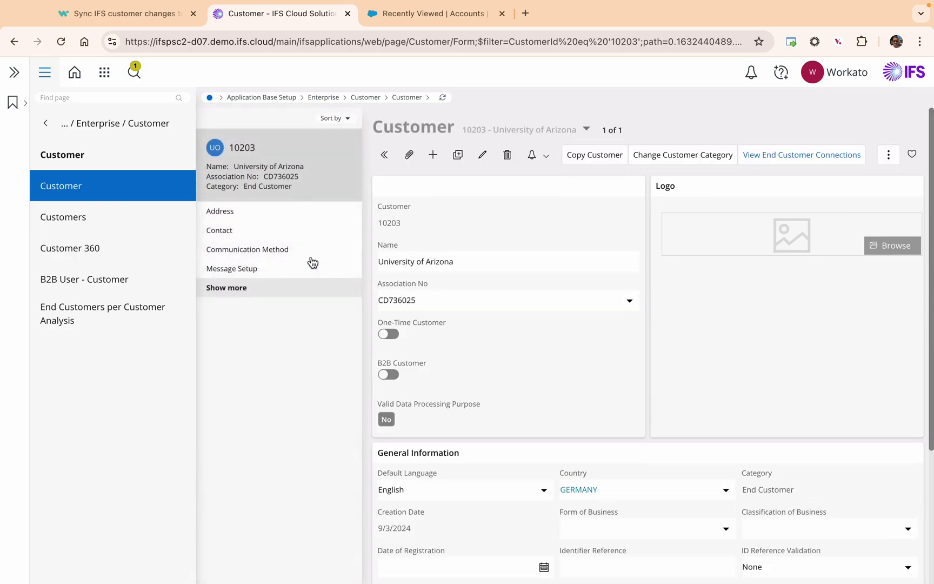
left_click(471, 265)
type("- ")
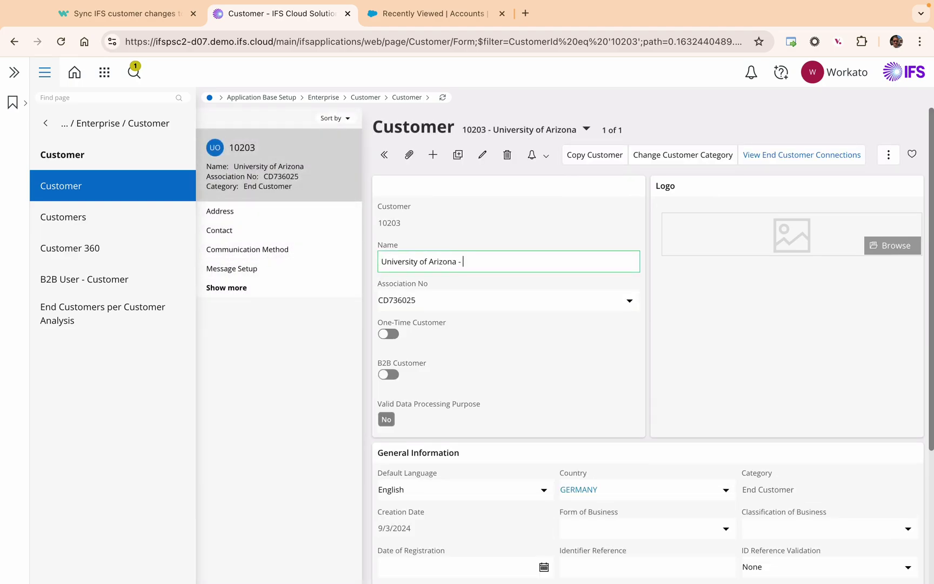
type("Has now a n")
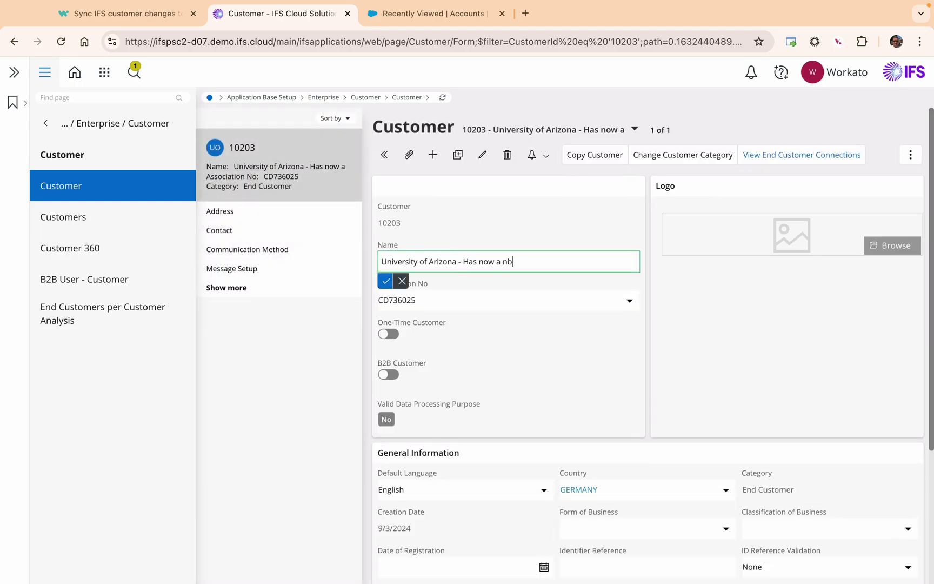
type("ew name")
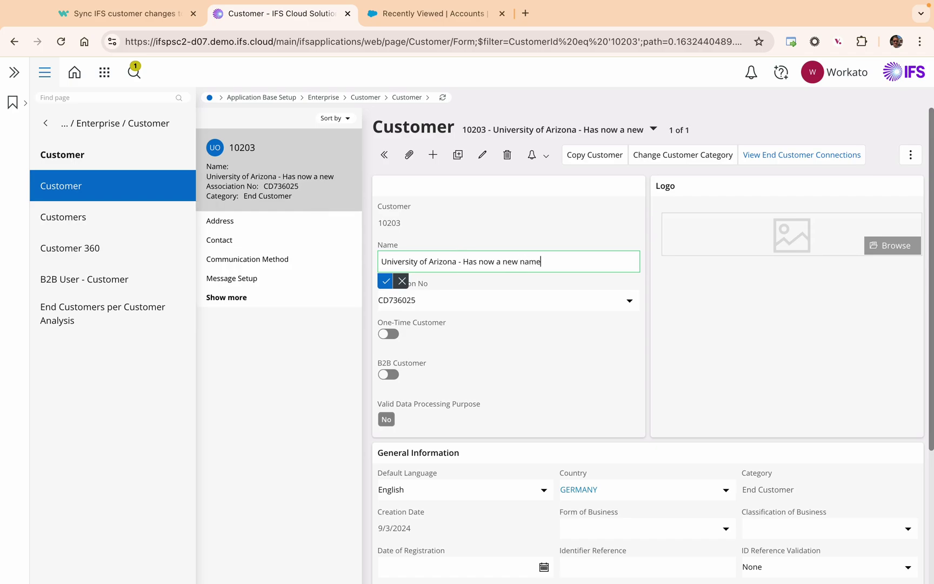
left_click(385, 280)
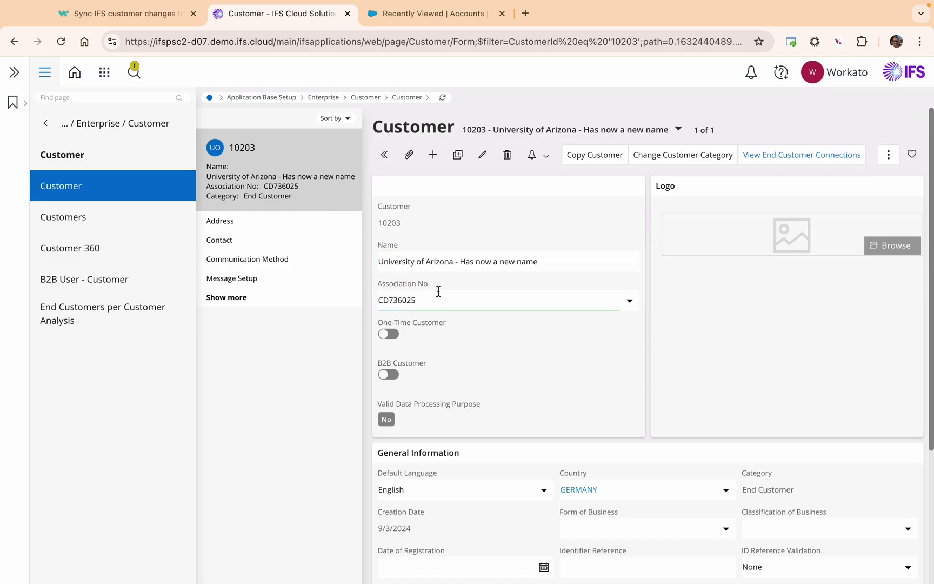
Return to Workato, clear the Last 30 days period filter from the recipe's jobs, and open the newest job's report.
left_click(127, 15)
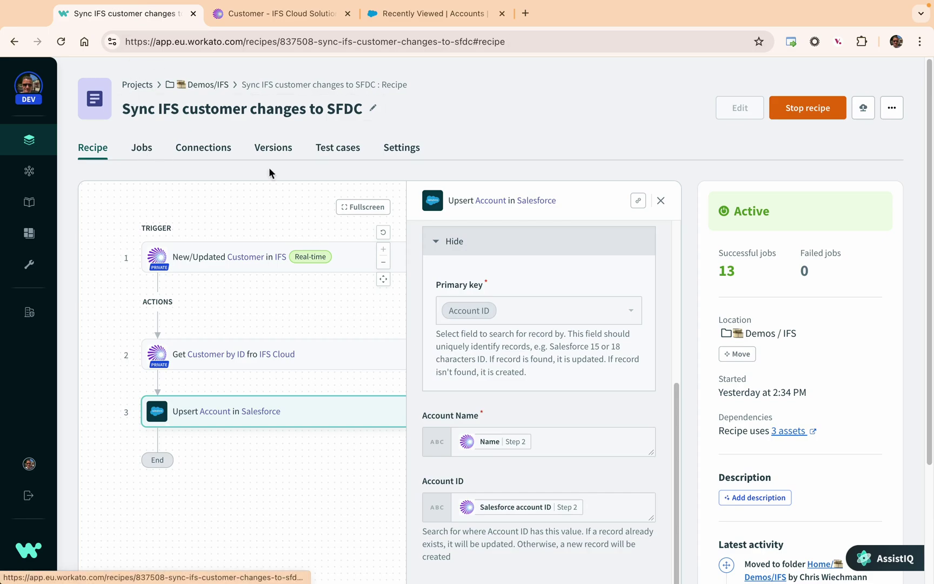
left_click(142, 152)
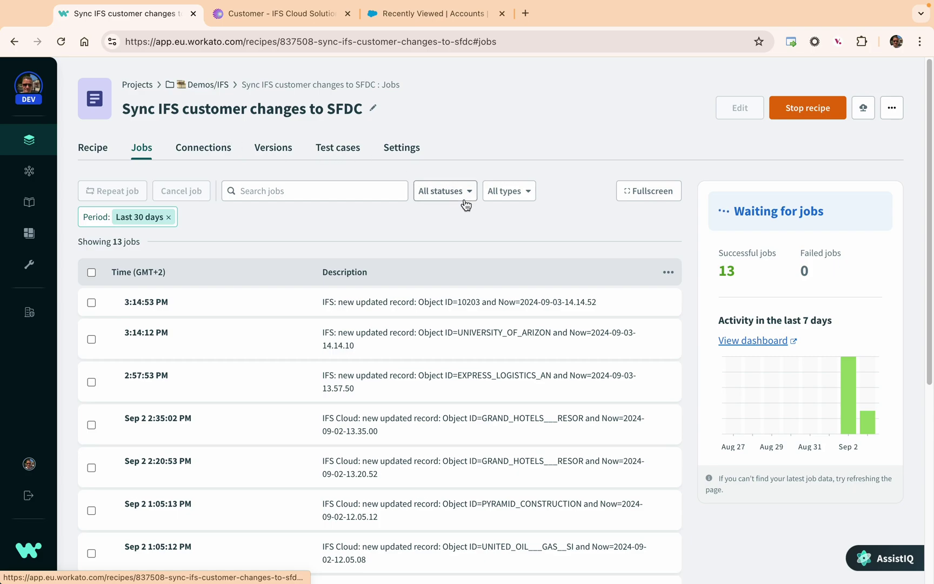
left_click(169, 218)
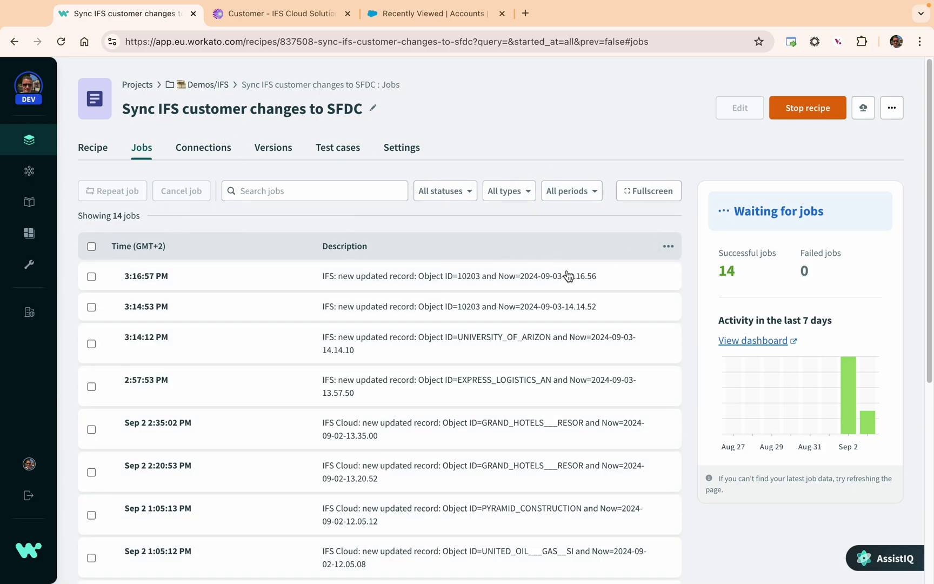
left_click(151, 277)
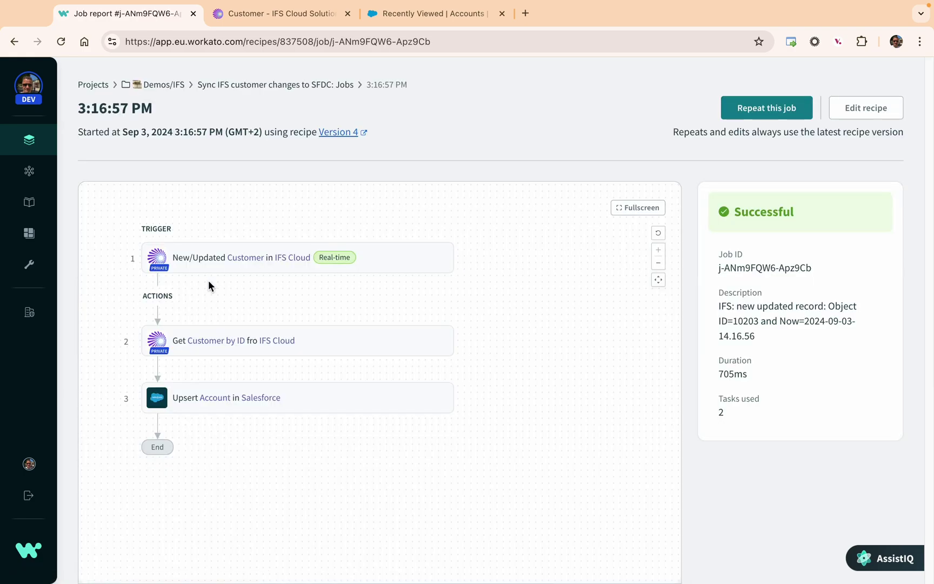
Examine the job's trigger output for the Object ID and the Get Customer by ID output for the customer name.
left_click(405, 264)
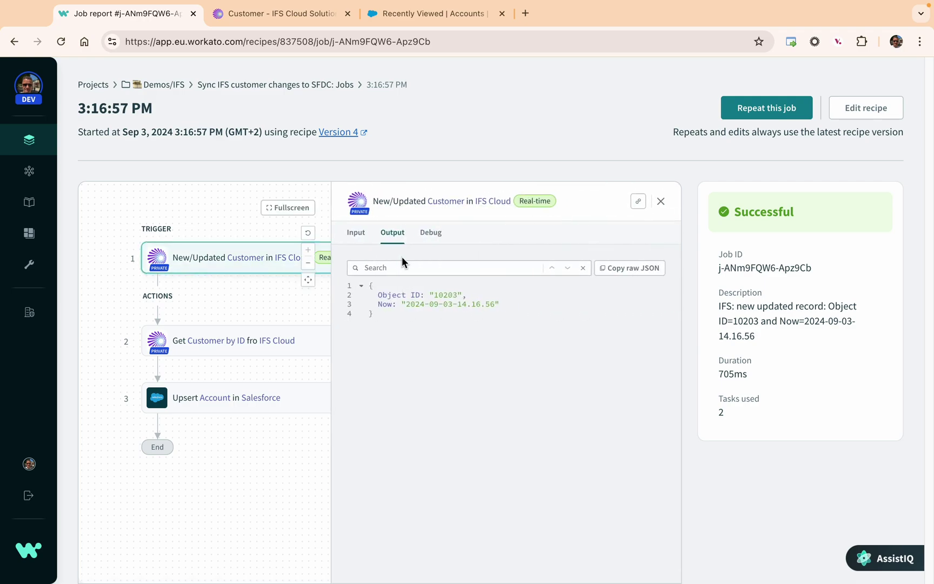
double_click(443, 296)
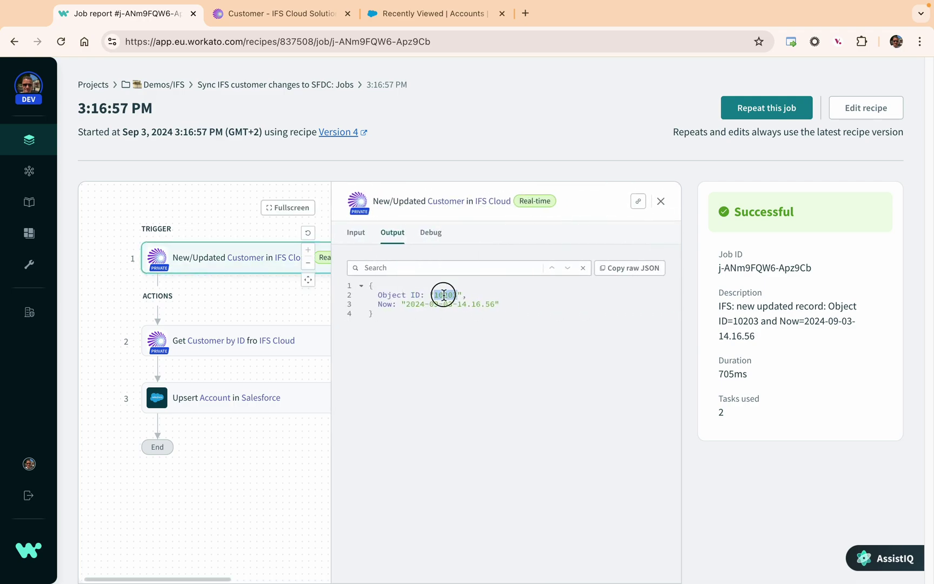
left_click(272, 347)
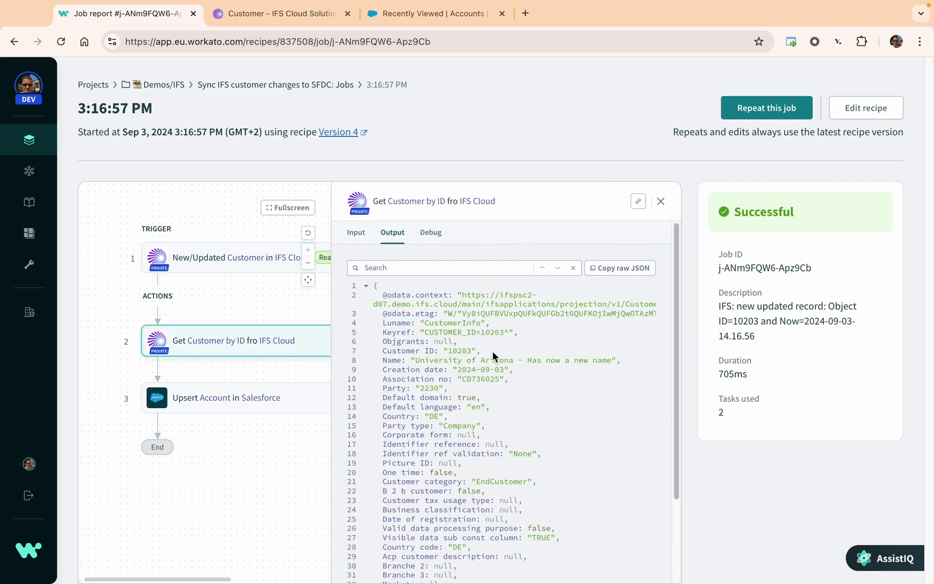
double_click(449, 361)
left_click_drag(449, 361, 540, 361)
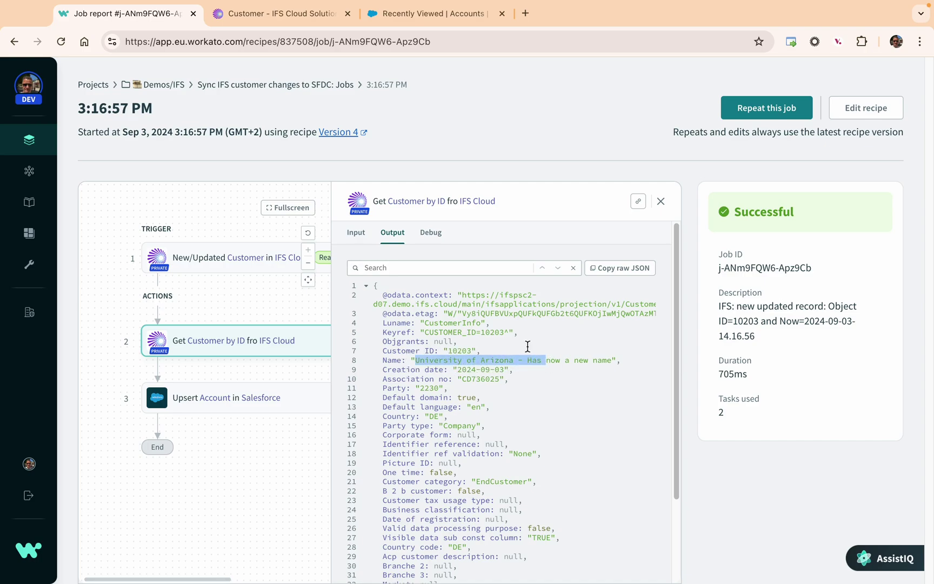
Switch to Salesforce, search for "Univer", and open the University of Arizona account record.
left_click(415, 19)
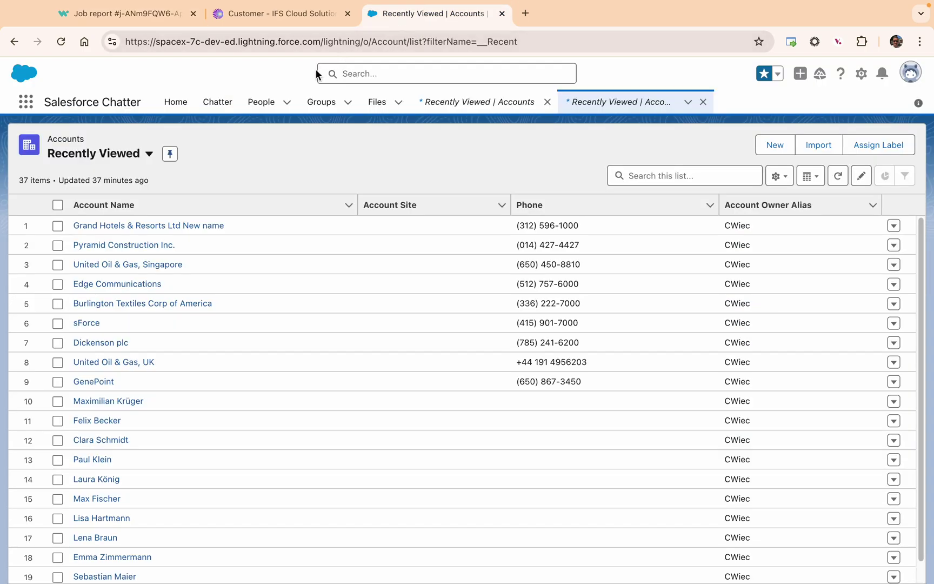
left_click(372, 76)
type("Uni")
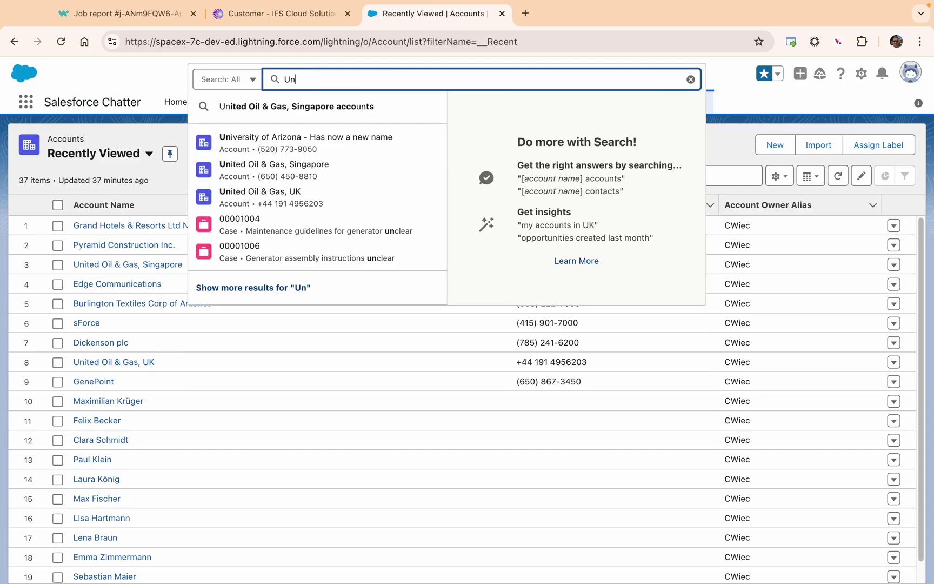
key("BackSpace")
key("BackSpace")
type("niver")
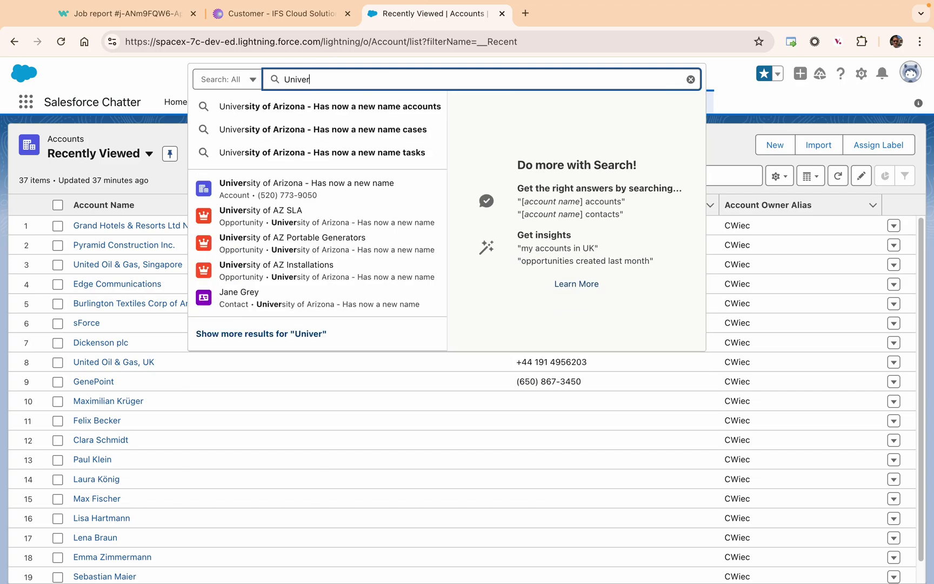
left_click(328, 184)
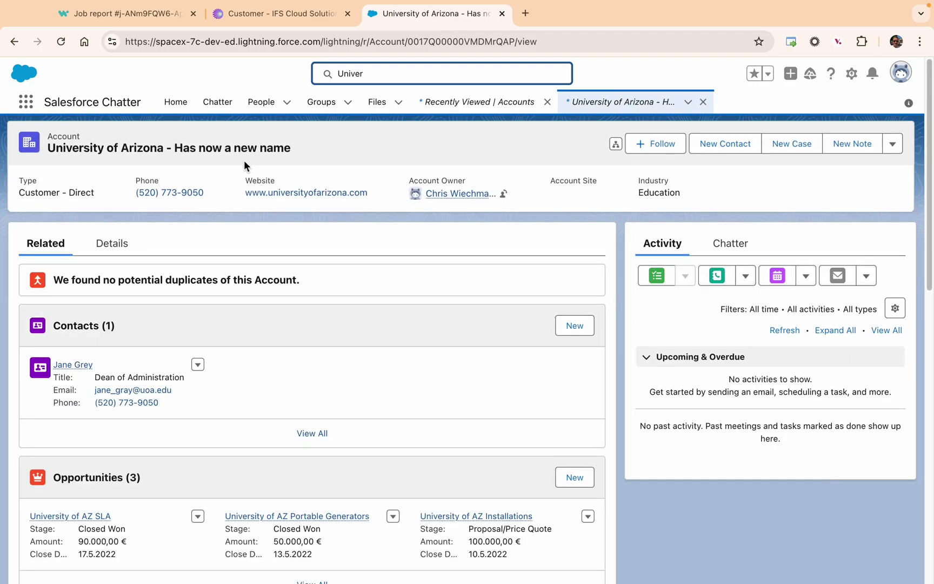